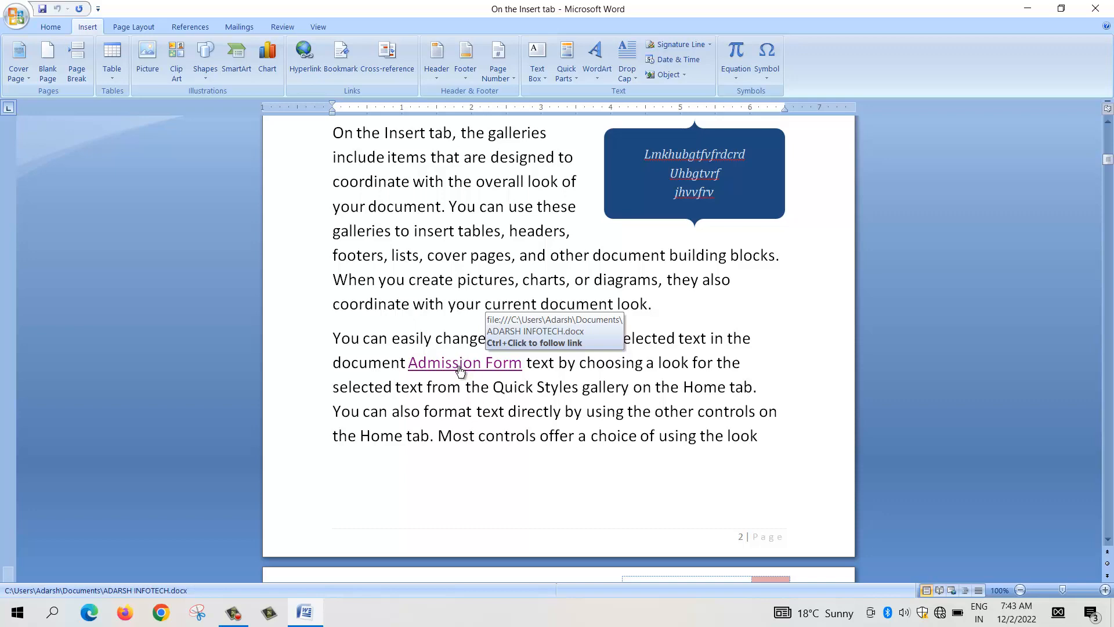
Step: Follow the Admission Form link on page 2 to open its target document, and close that document
ctrl+click(460, 369)
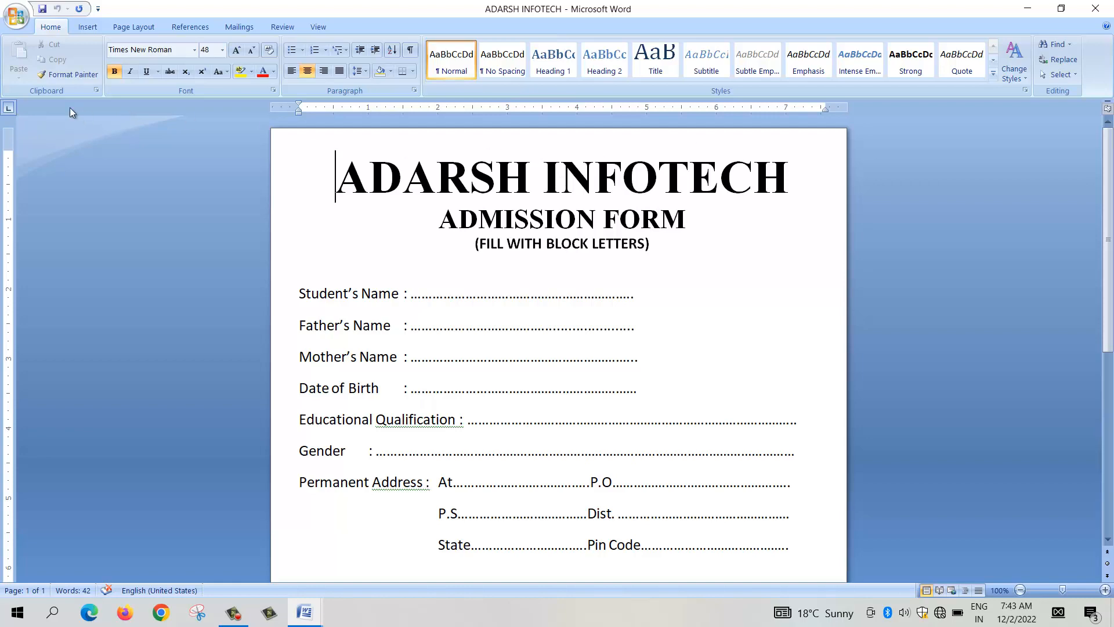
click(1096, 8)
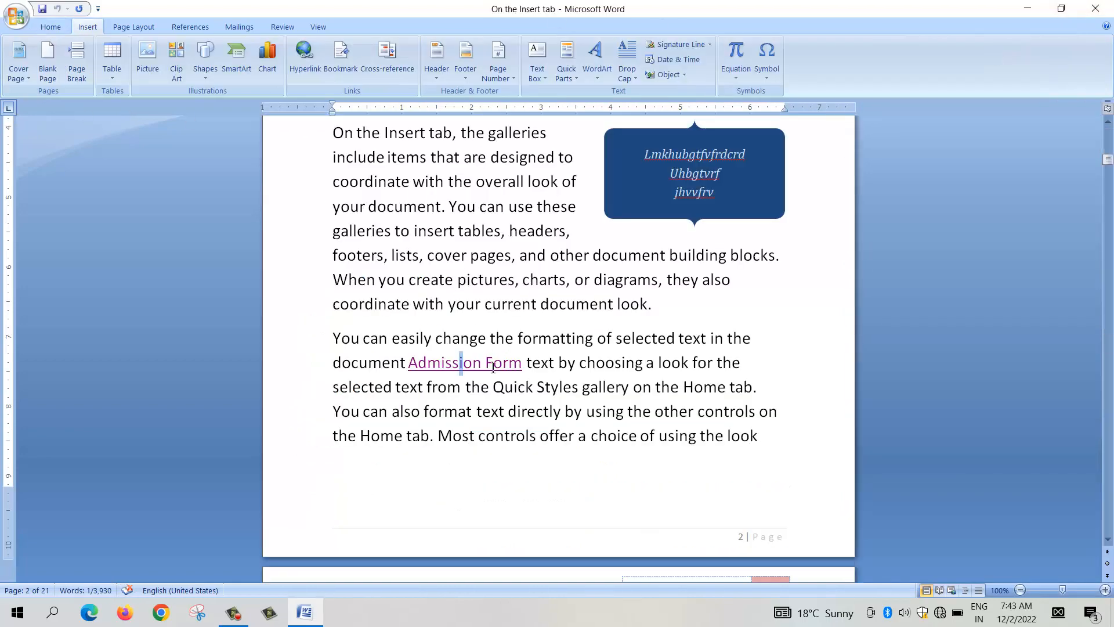
Step: Follow the Software and Output entries in the Index on page 2 to jump to their sections
scroll(636, 288, up, 10)
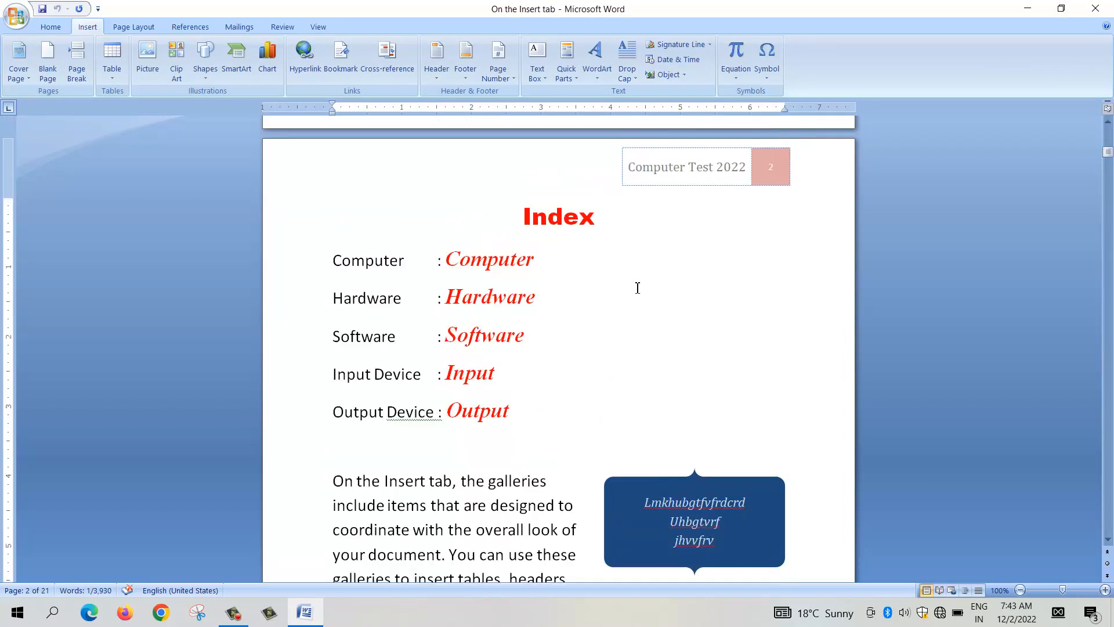
click(643, 310)
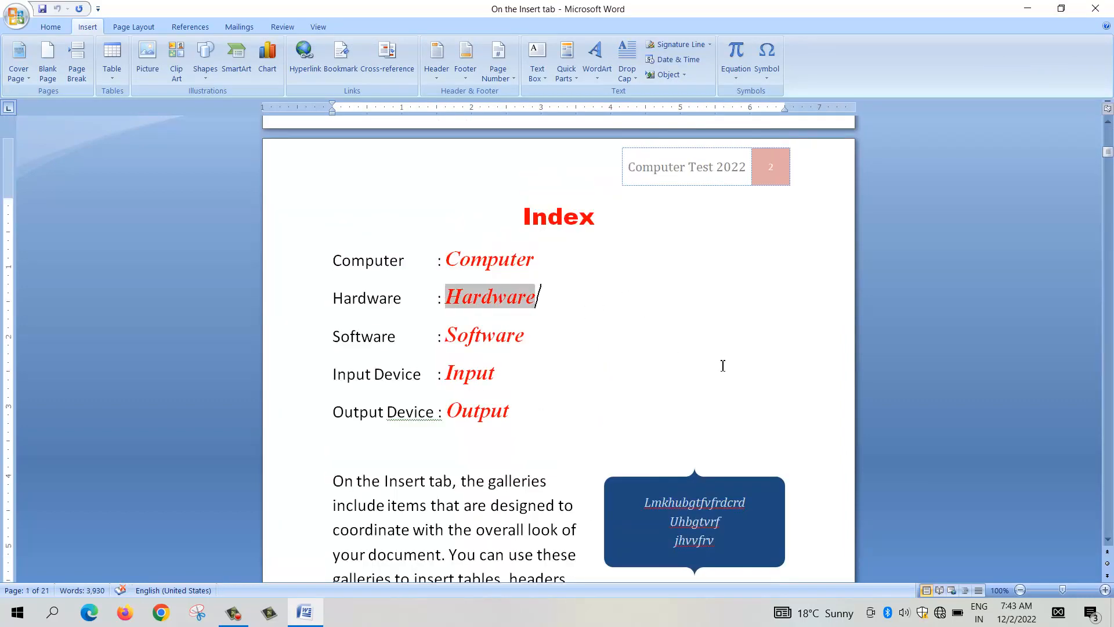
click(604, 323)
click(535, 408)
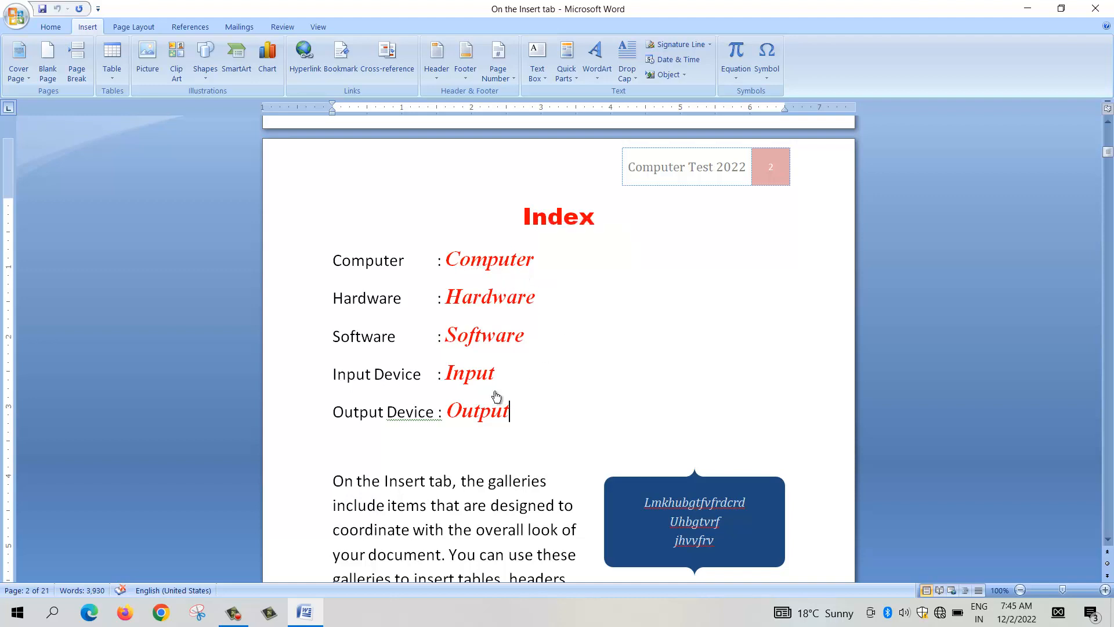
ctrl+click(475, 343)
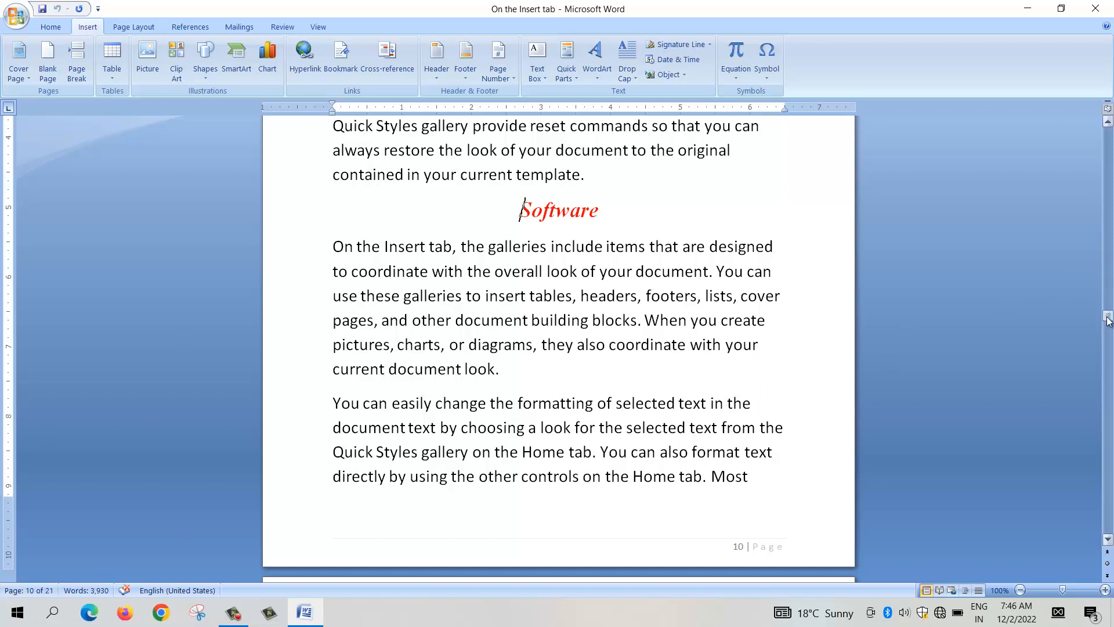
drag(1108, 321, 1110, 160)
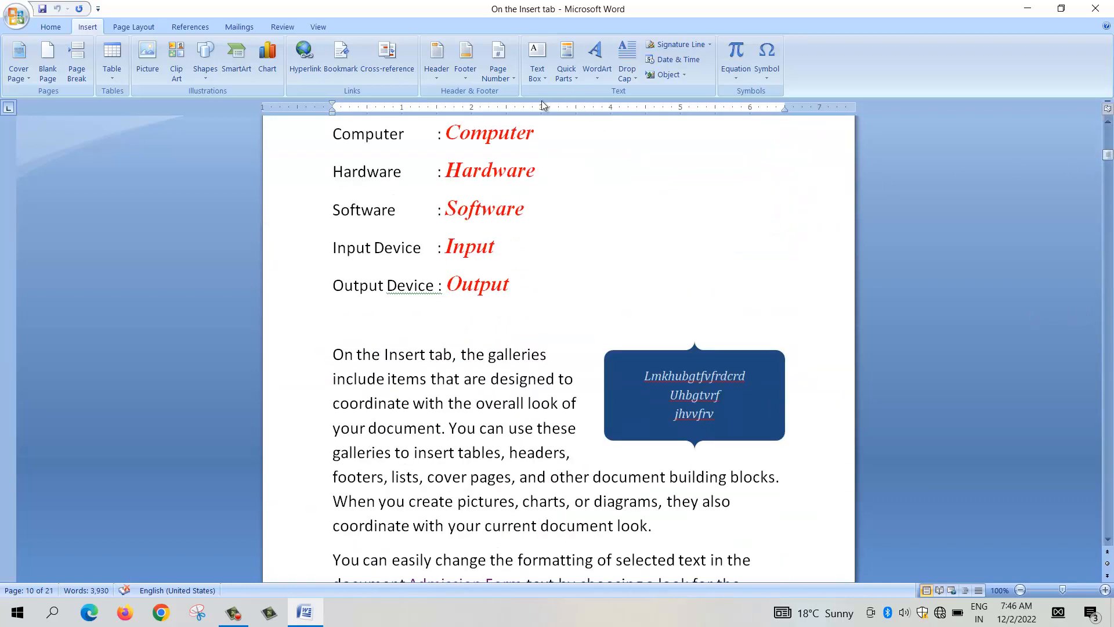
ctrl+click(479, 292)
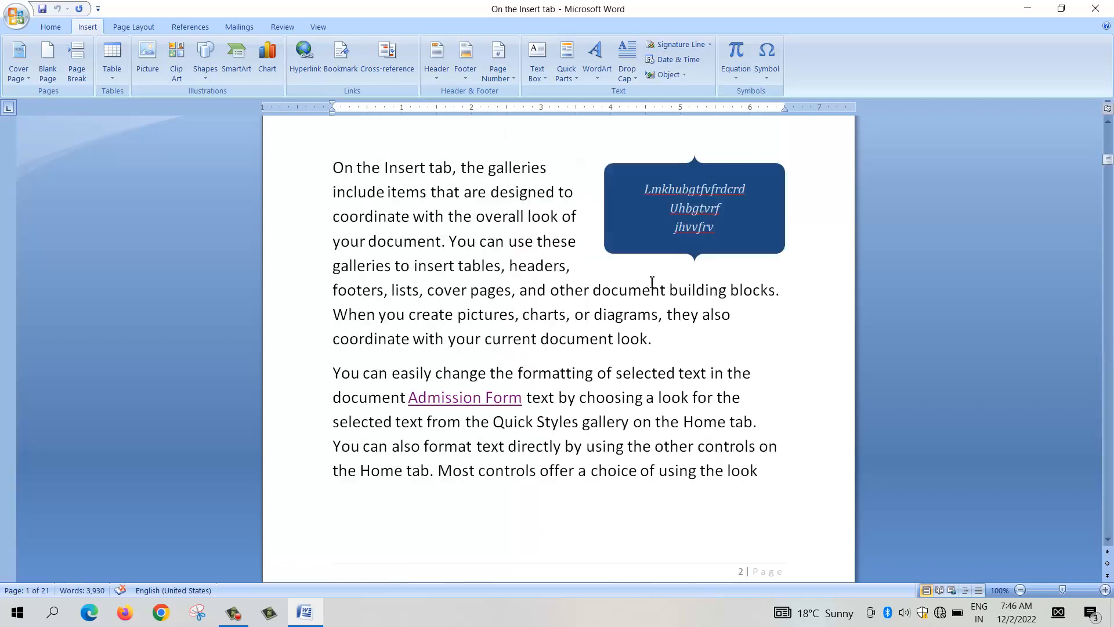
Step: Add a line after "current document look." on page 2 offering a named person's resume, starting "Download Resume of" and ending ": Download"
scroll(652, 281, down, 1)
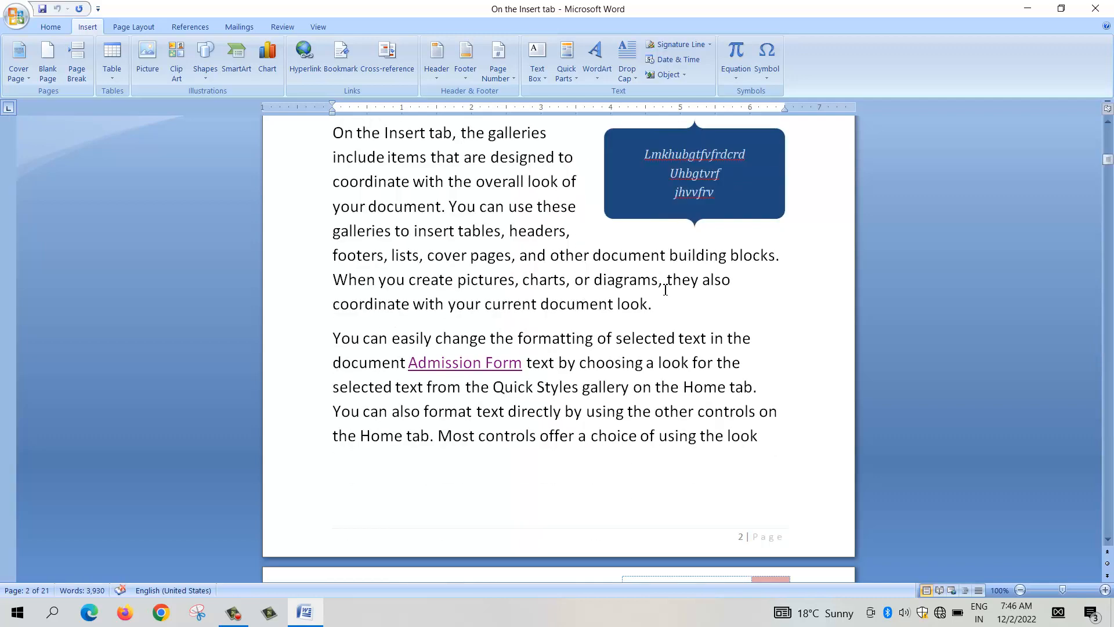
scroll(611, 293, down, 1)
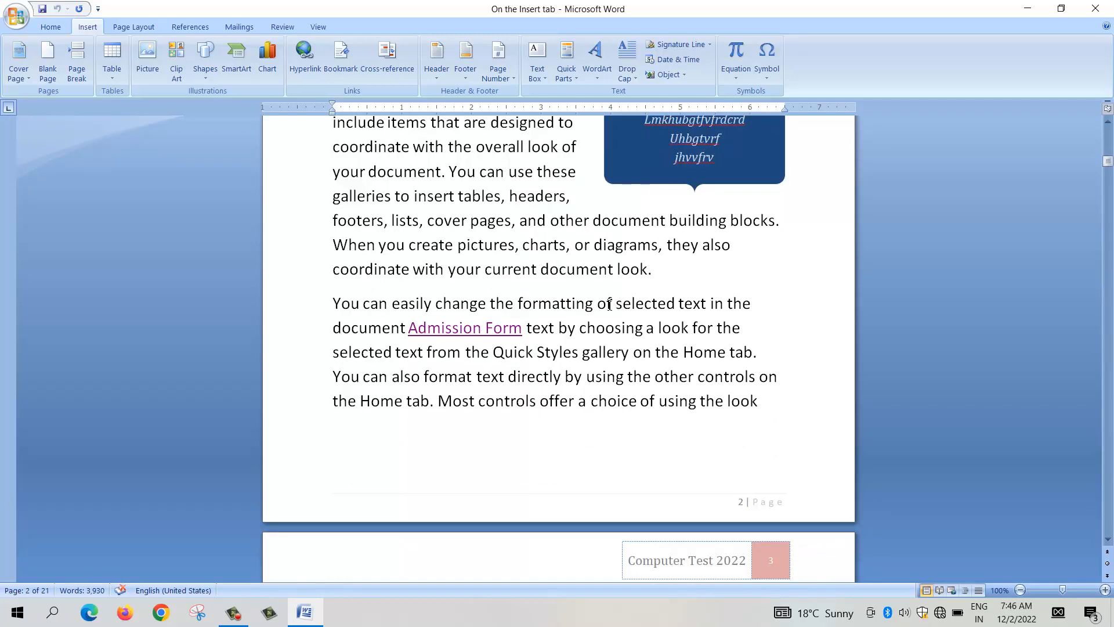
click(656, 273)
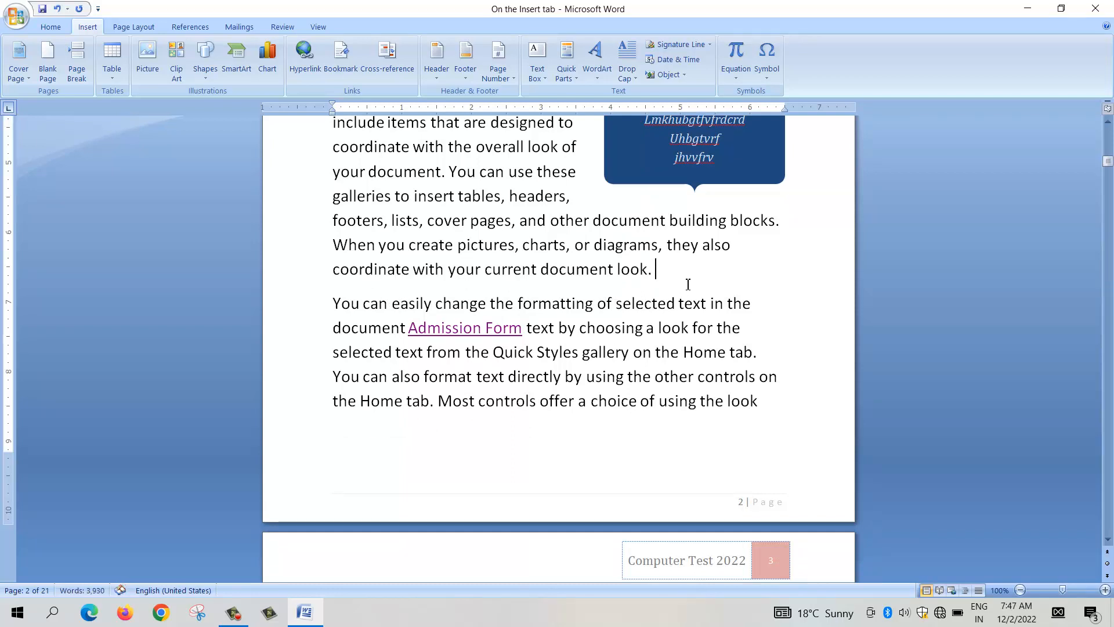
key(Return)
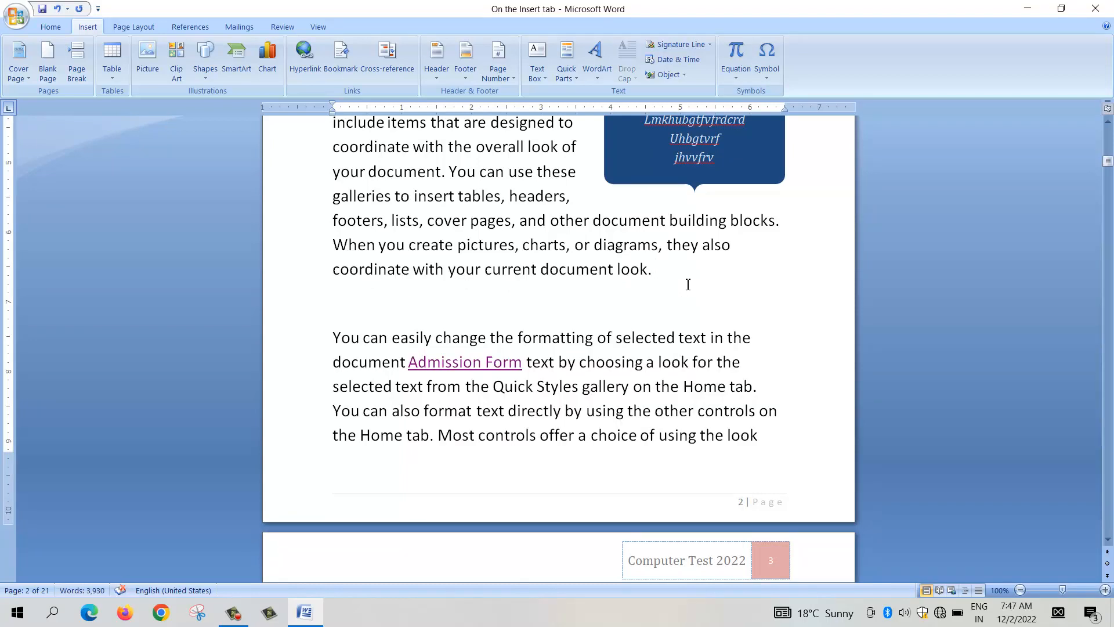
text(Download Resume)
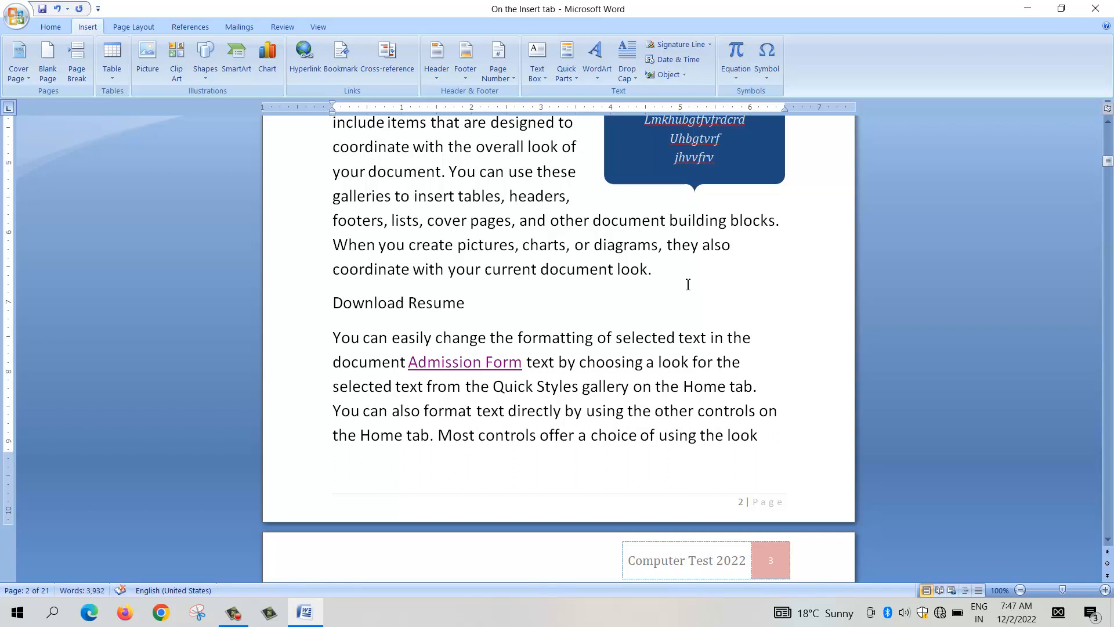
text( of Reena)
text( :)
text(Dow)
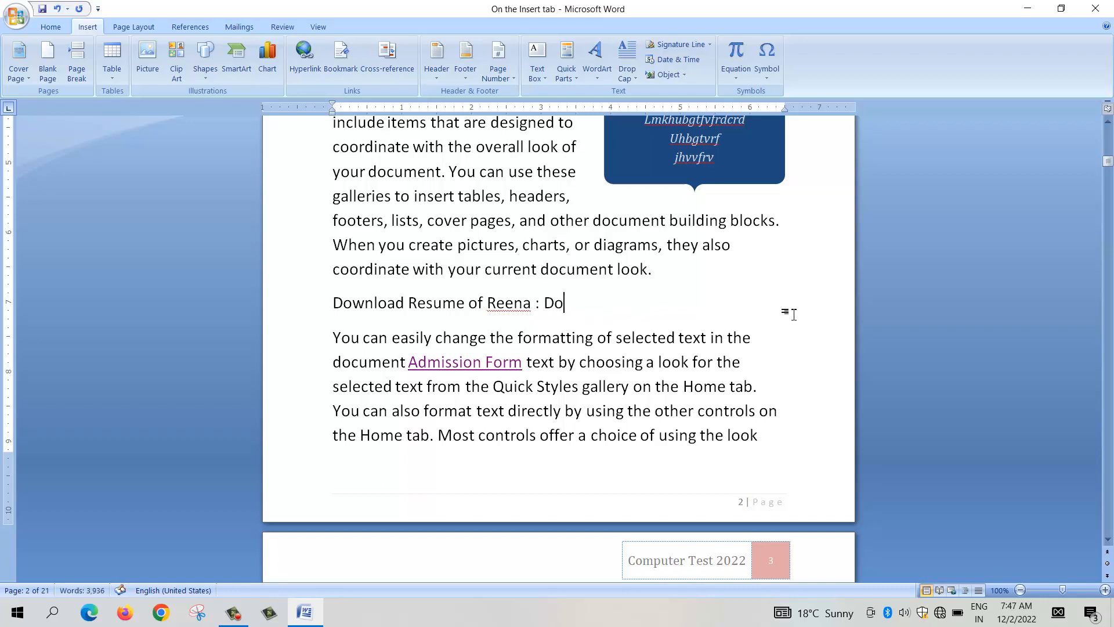
text(nload)
Step: Hyperlink the word "Download" at the end of the new line to the existing file RESUME.docx in Documents
drag(544, 303, 657, 321)
click(660, 332)
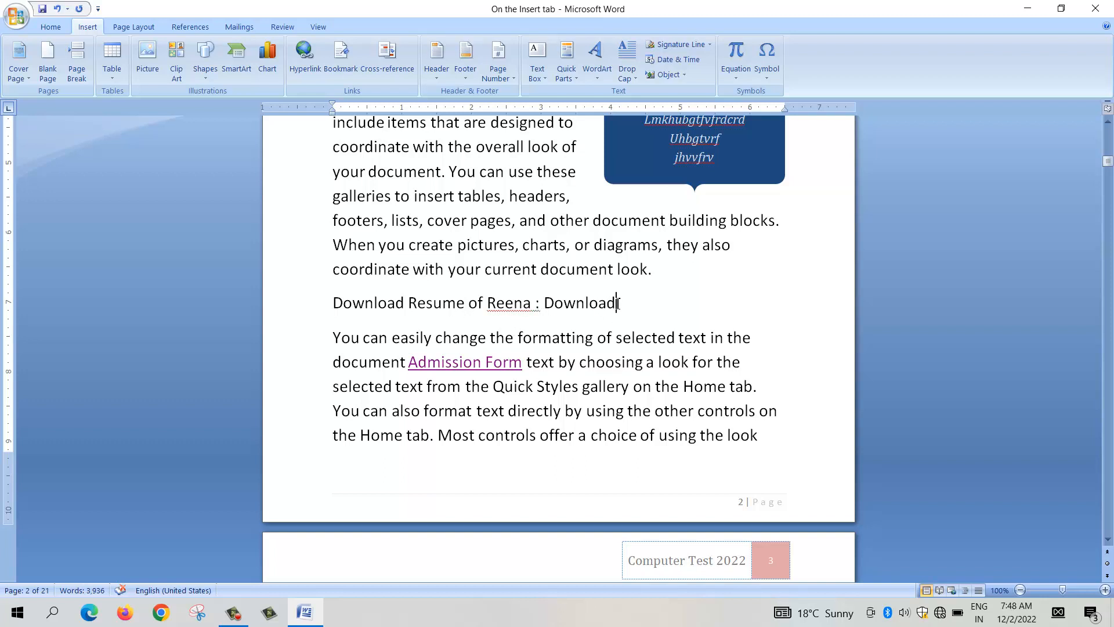
drag(618, 304, 546, 305)
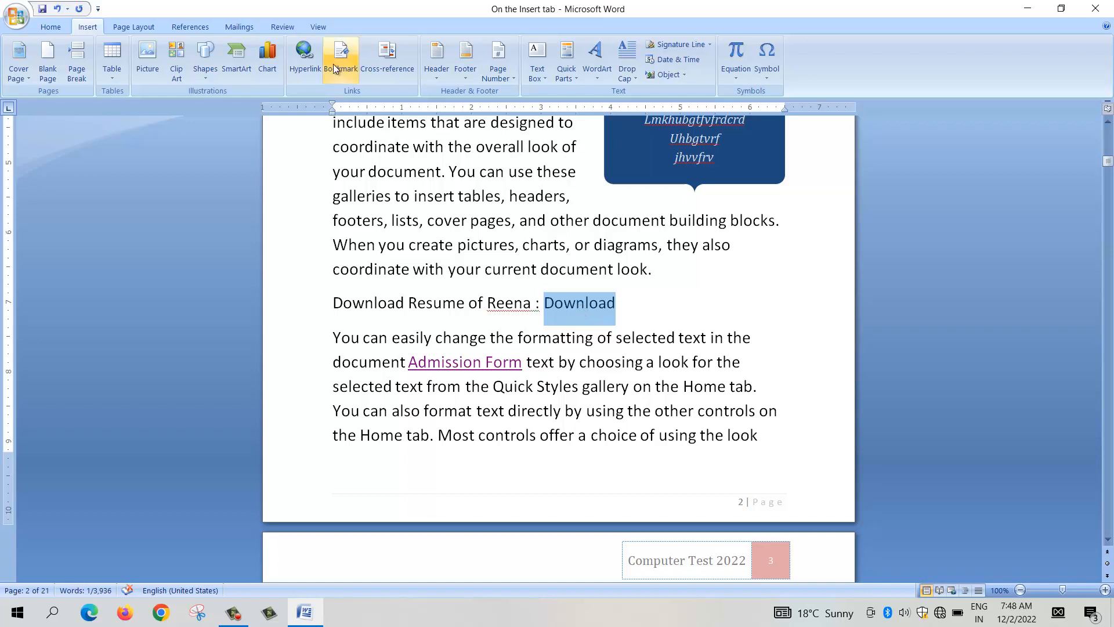
click(302, 69)
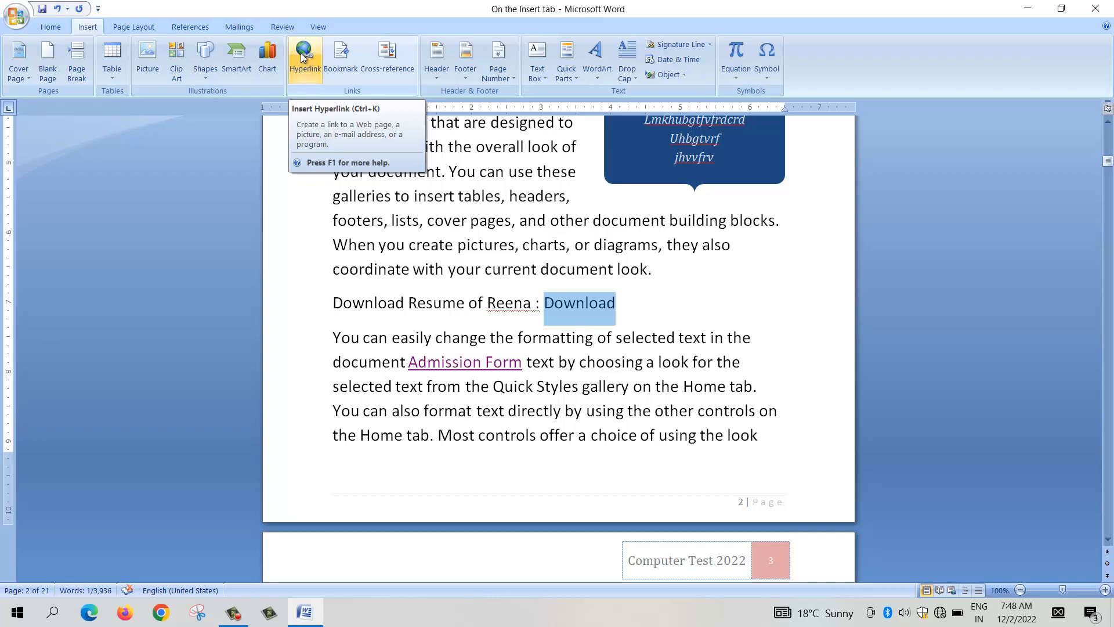
click(303, 72)
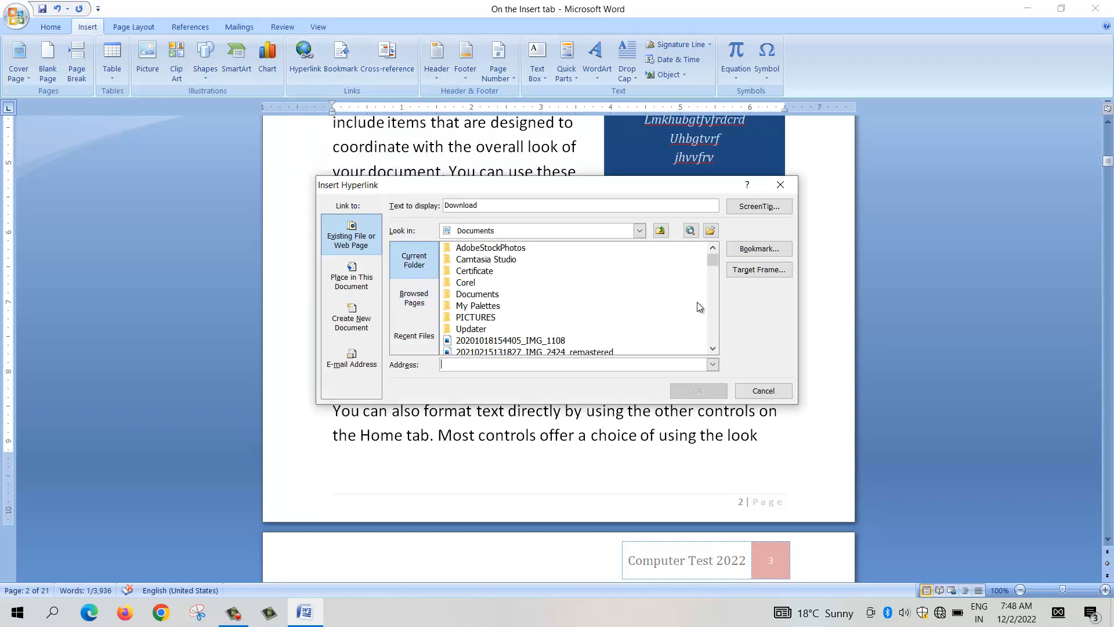
drag(715, 262, 715, 331)
click(476, 295)
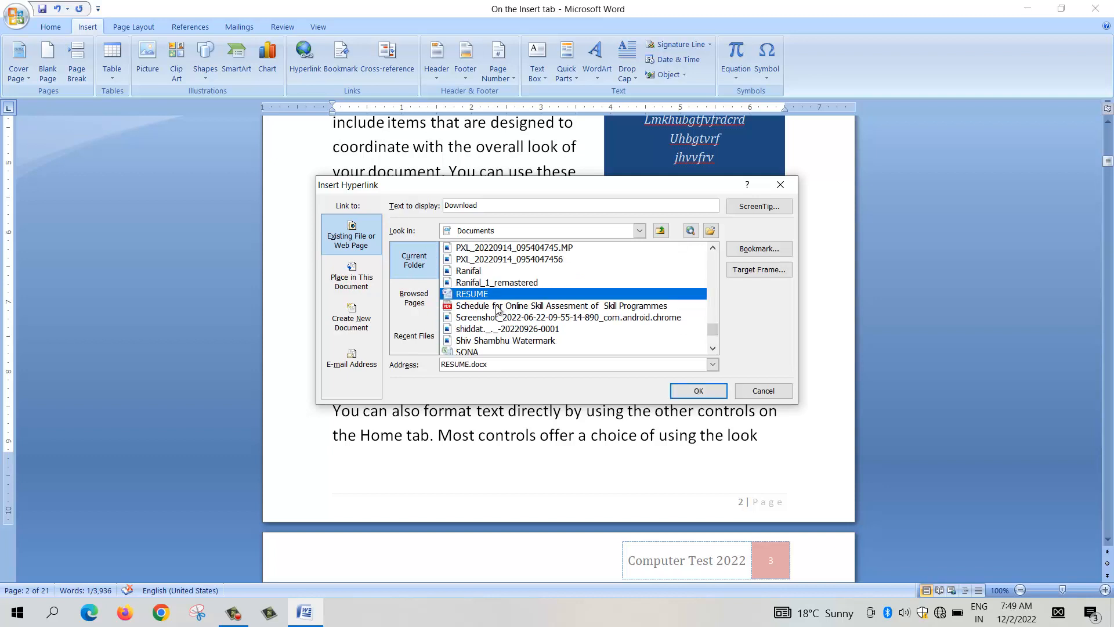
click(699, 390)
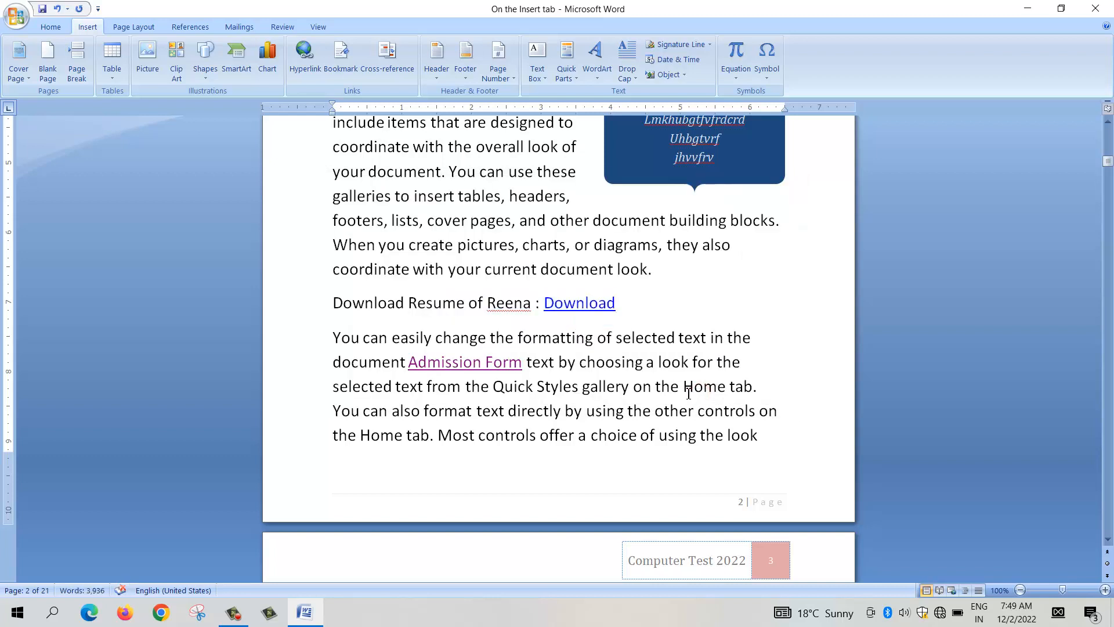
Step: Follow the Download link in the resume line to check the document it opens
mouse_move(596, 311)
click(576, 305)
ctrl+click(578, 306)
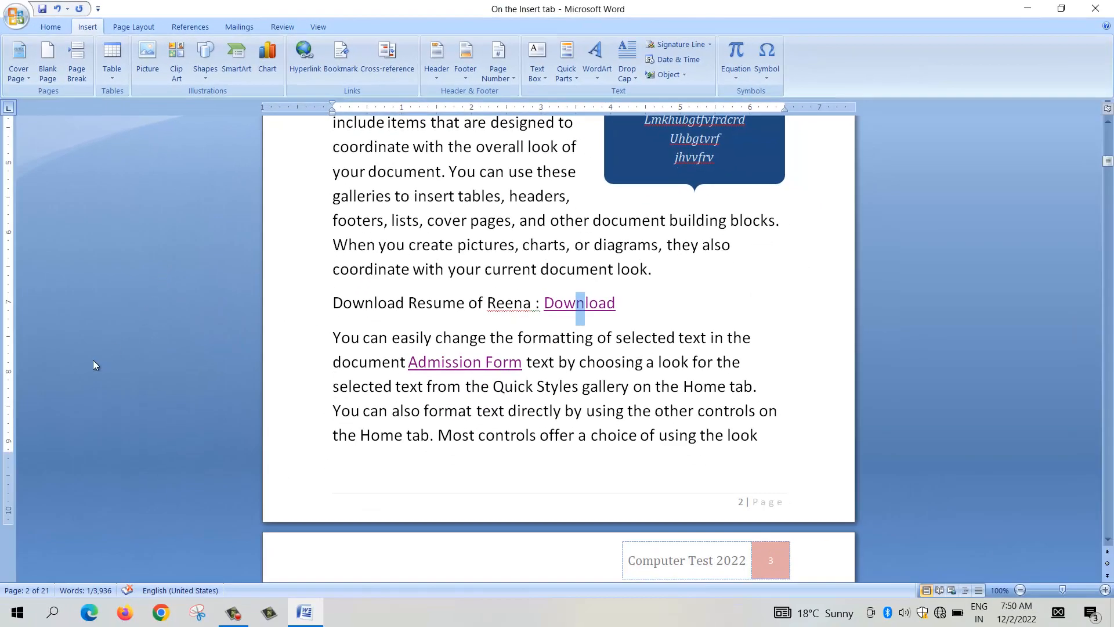
click(463, 365)
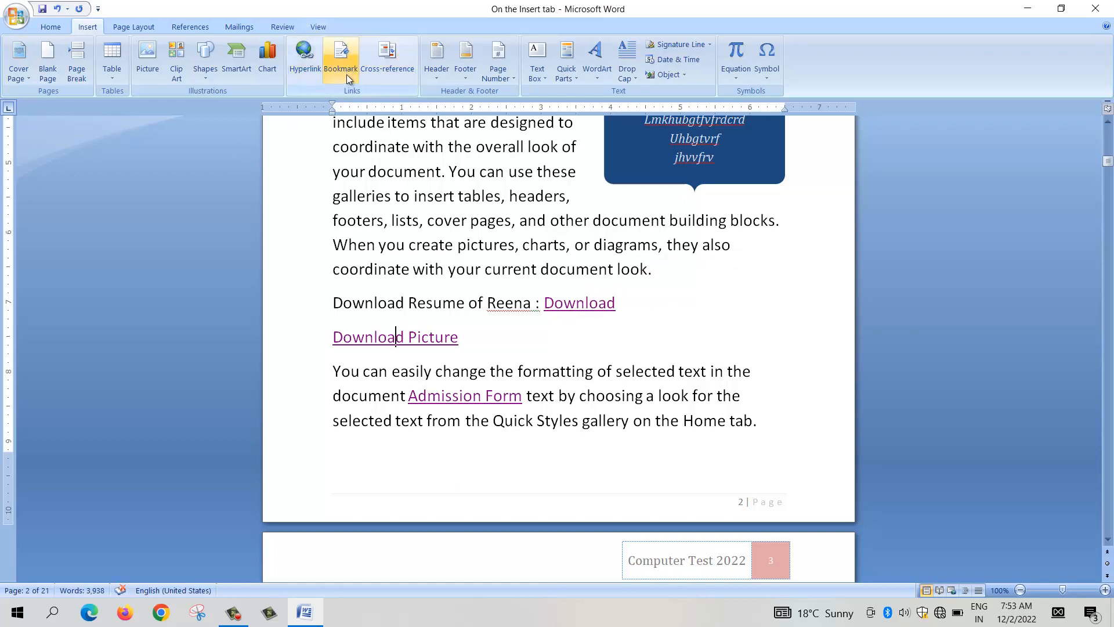
Step: Go from page 2 to the paragraph beginning "On the Insert tab" on page 13
click(611, 371)
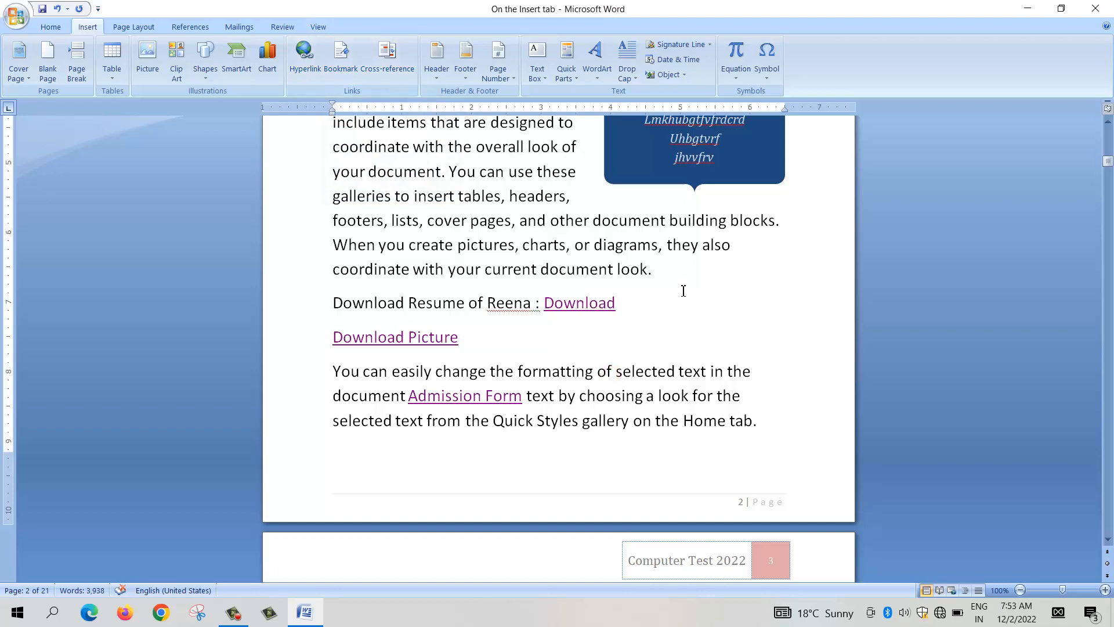
scroll(684, 287, down, 3)
scroll(683, 292, down, 8)
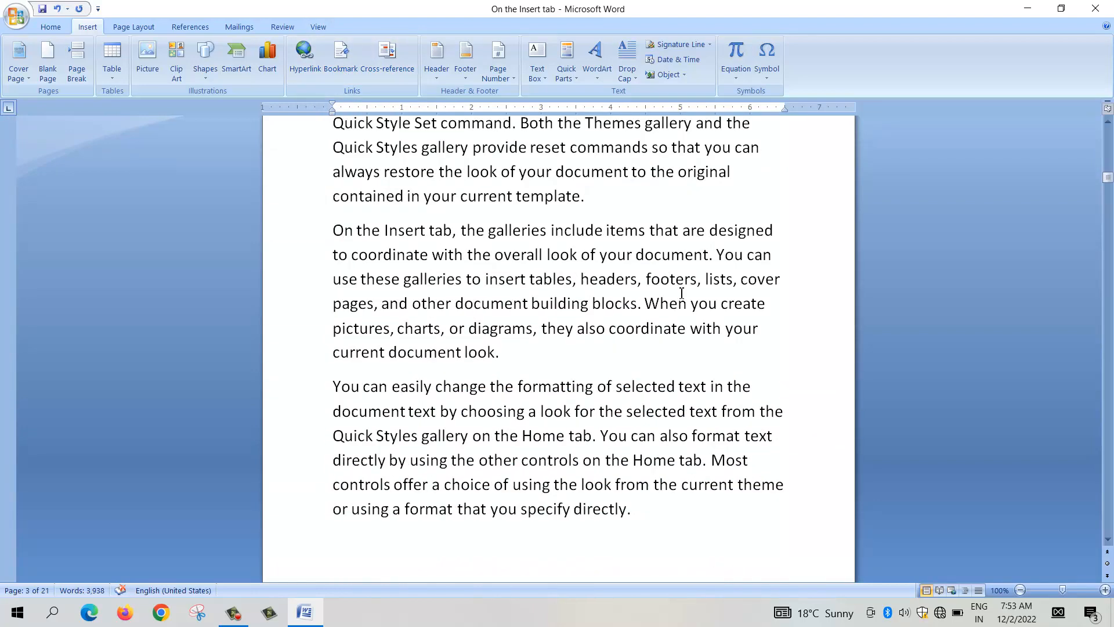
scroll(682, 294, down, 9)
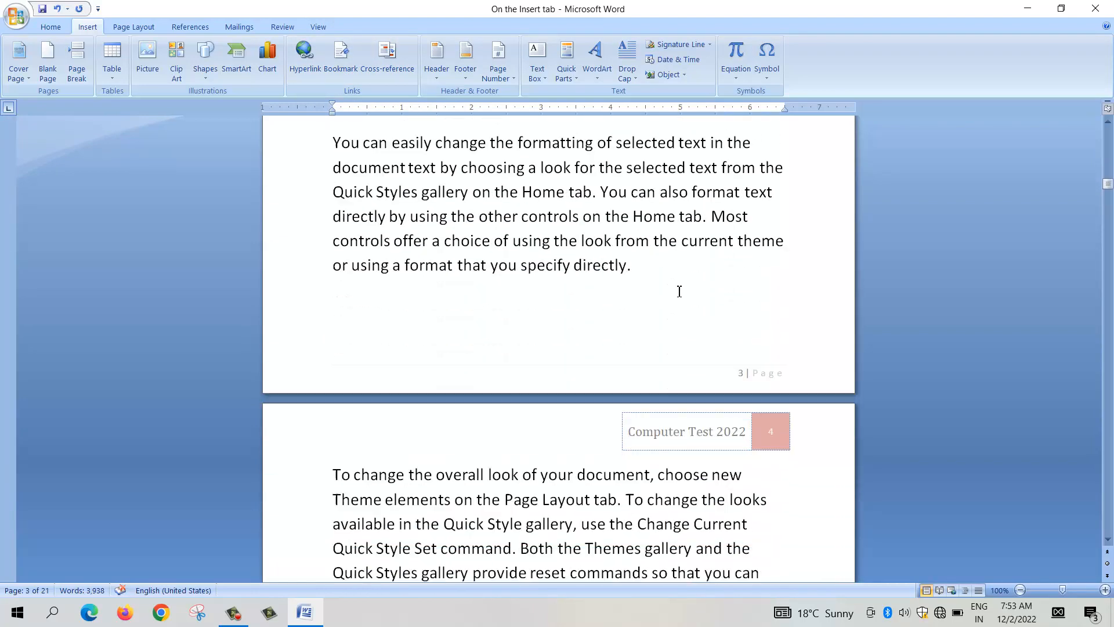
scroll(686, 298, down, 18)
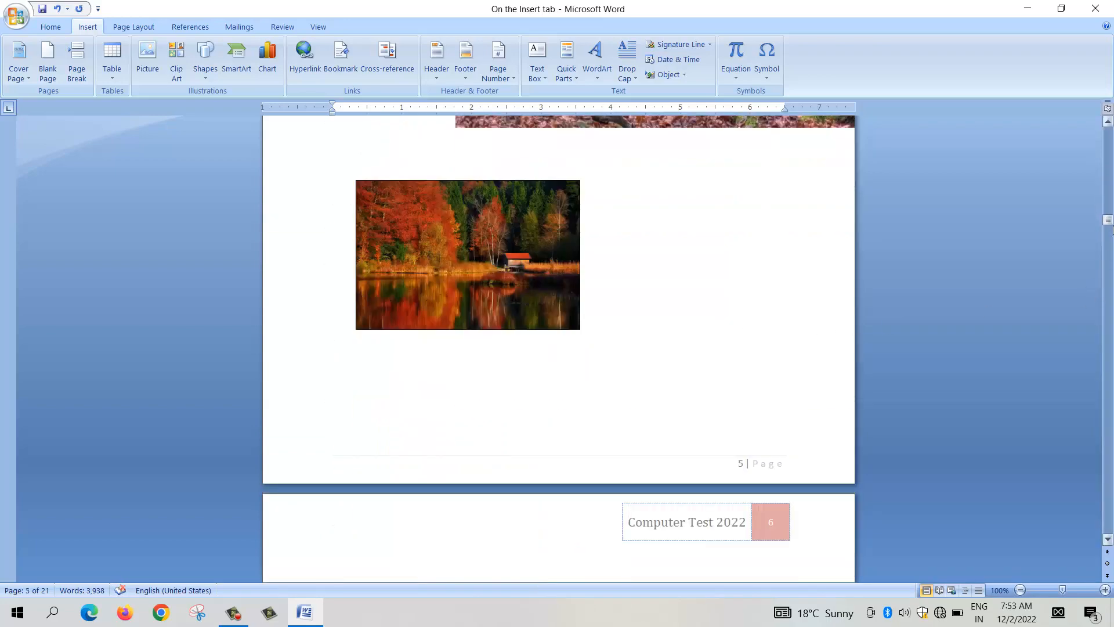
drag(1108, 219, 1110, 253)
drag(1107, 287, 1104, 369)
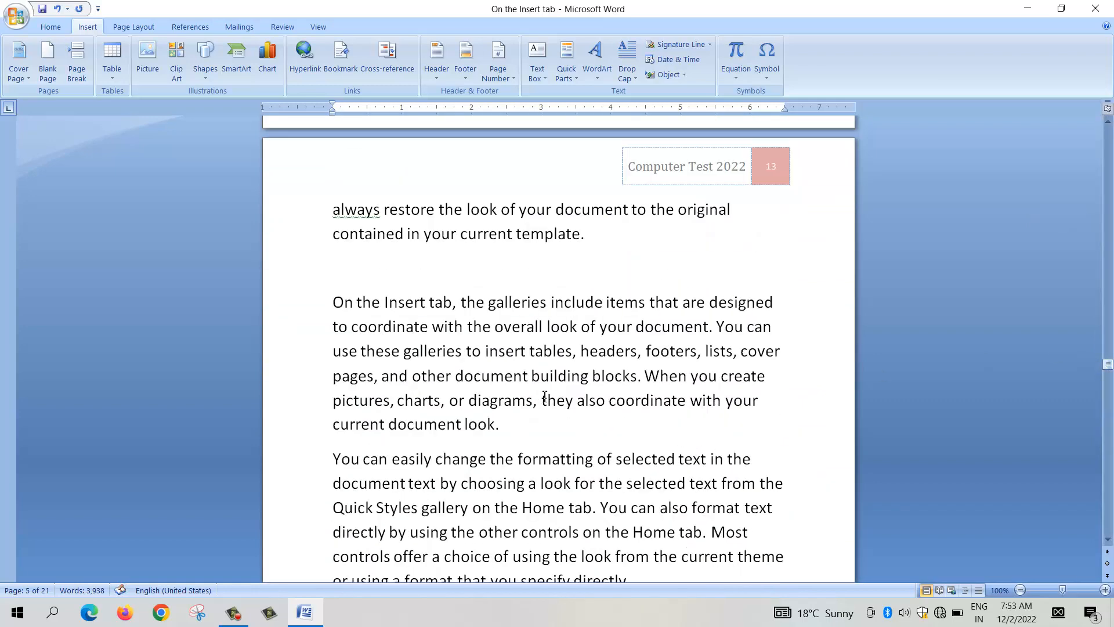
click(393, 327)
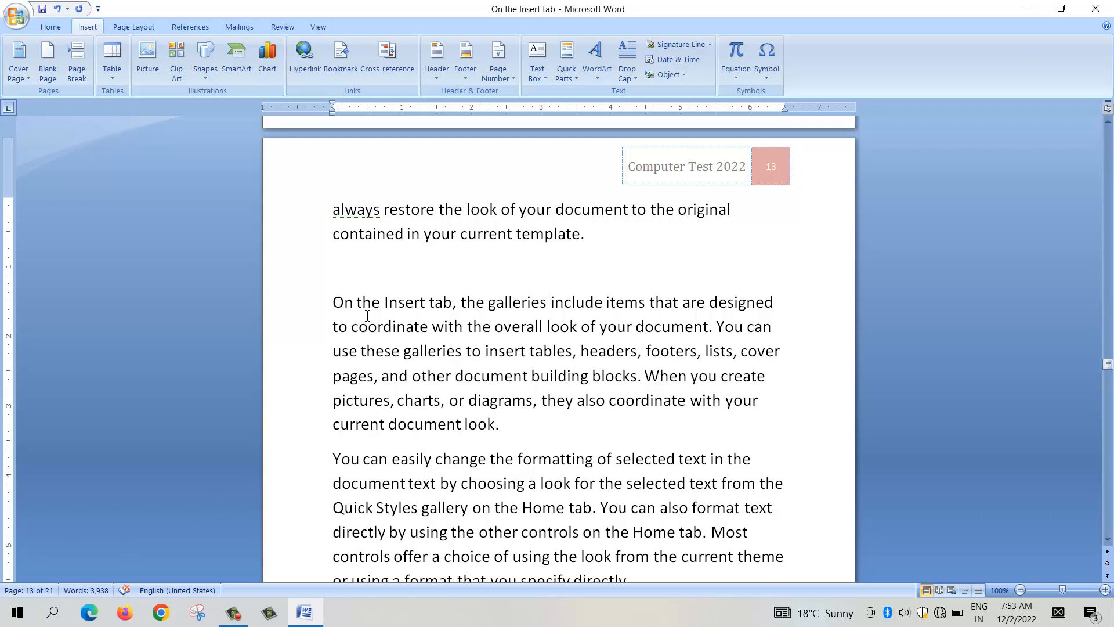
drag(356, 301, 334, 302)
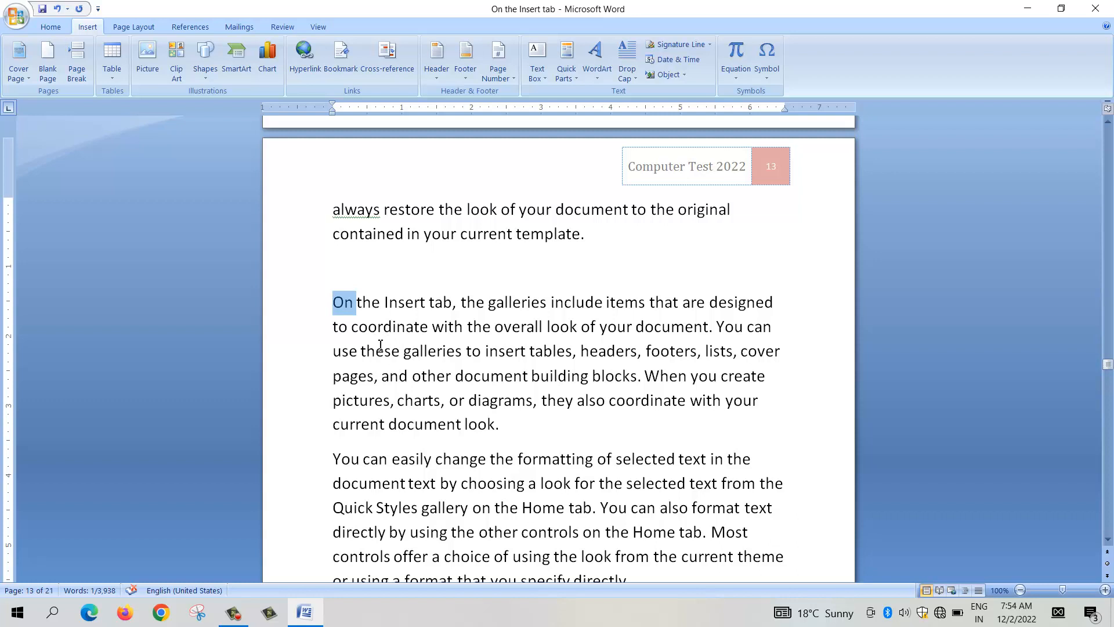
click(400, 351)
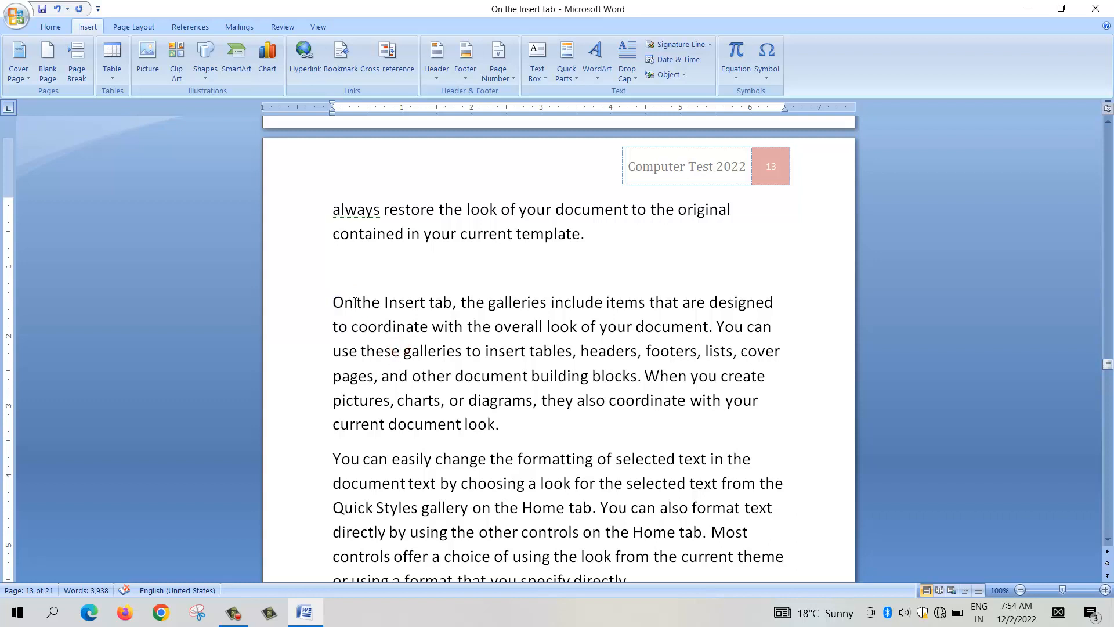
drag(352, 302, 334, 305)
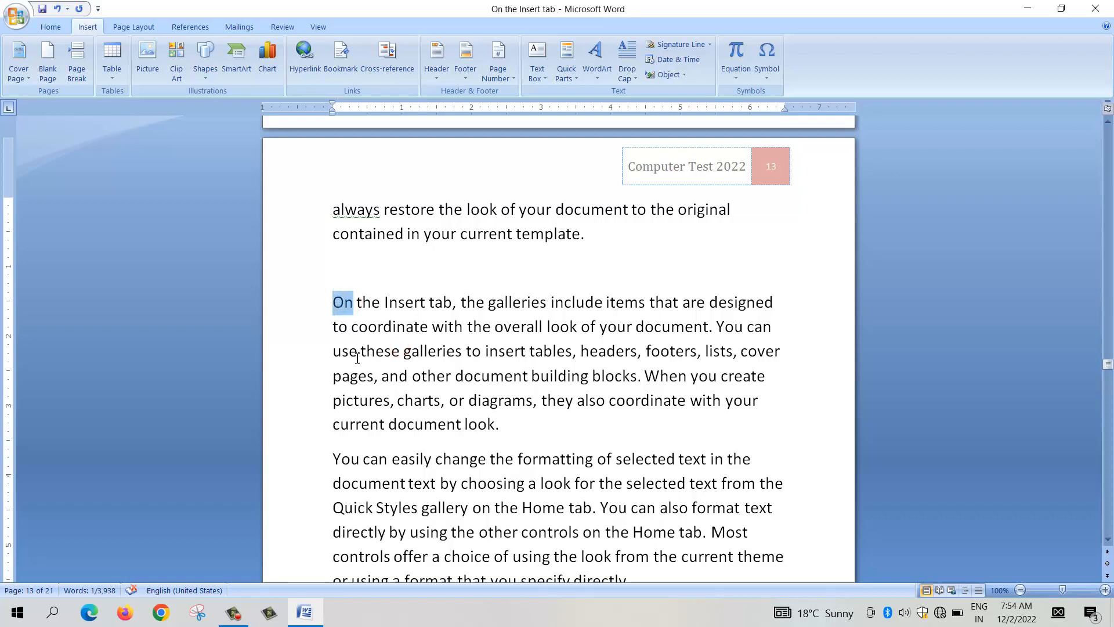
right_click(348, 304)
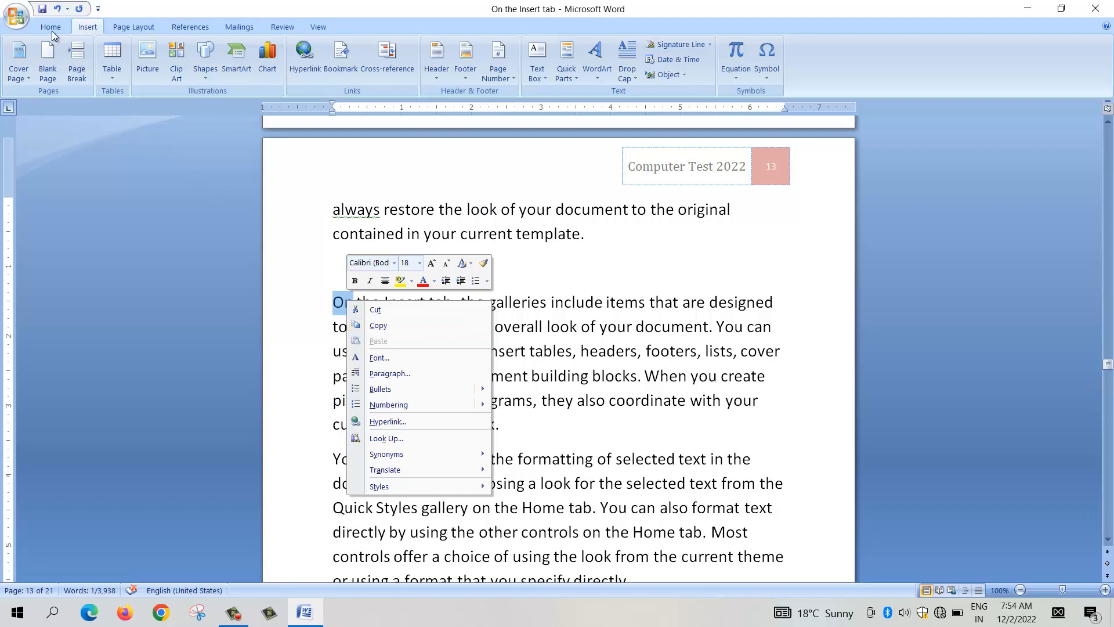
click(538, 348)
right_click(343, 303)
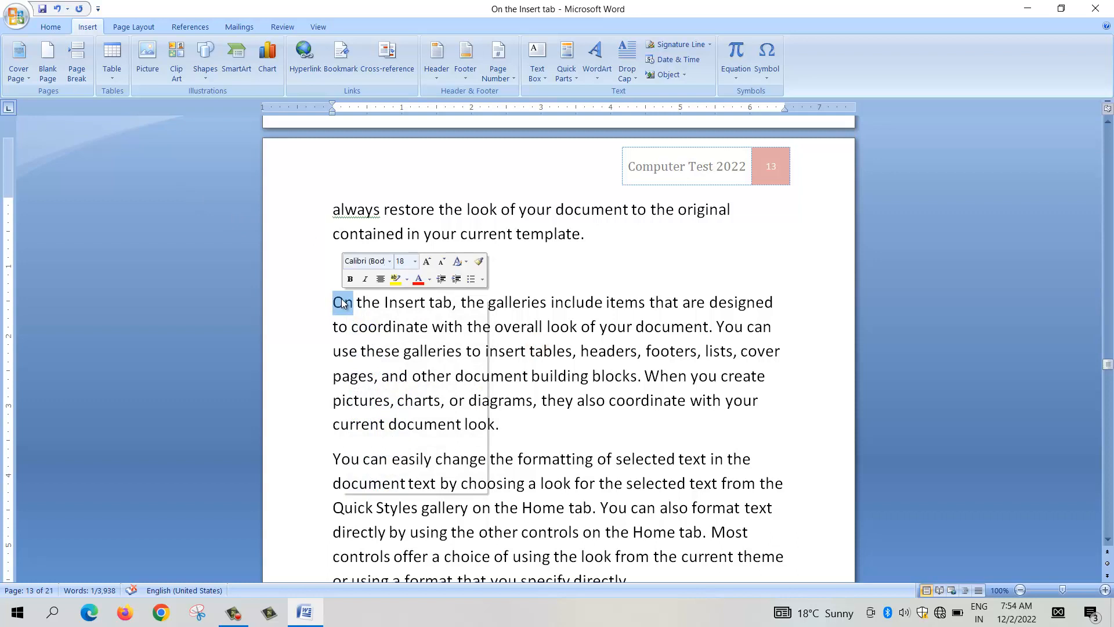
click(389, 325)
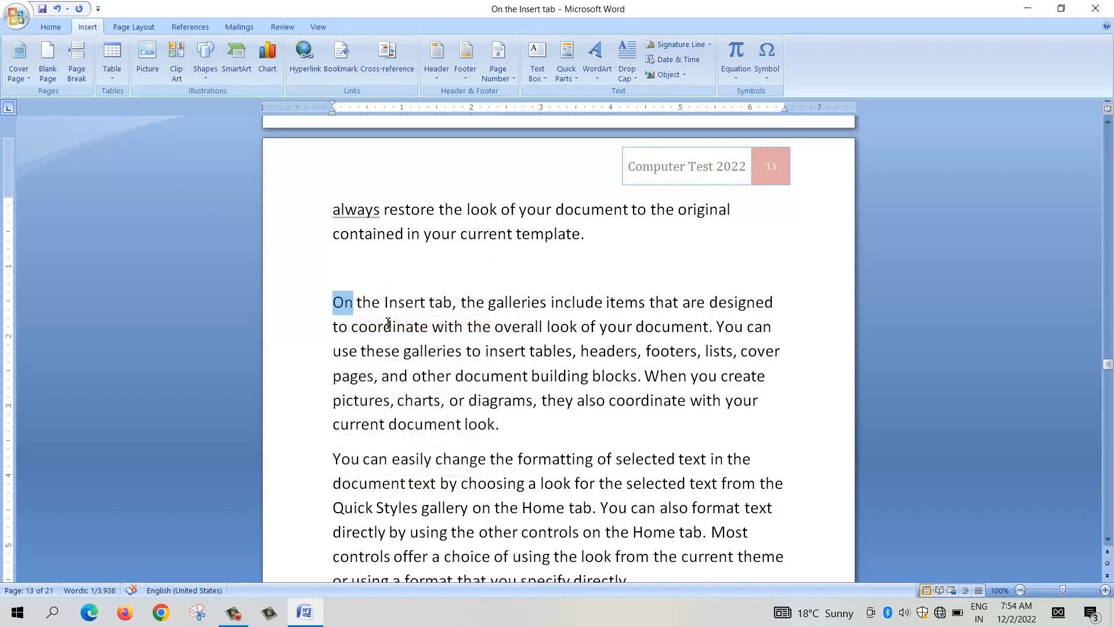
click(343, 65)
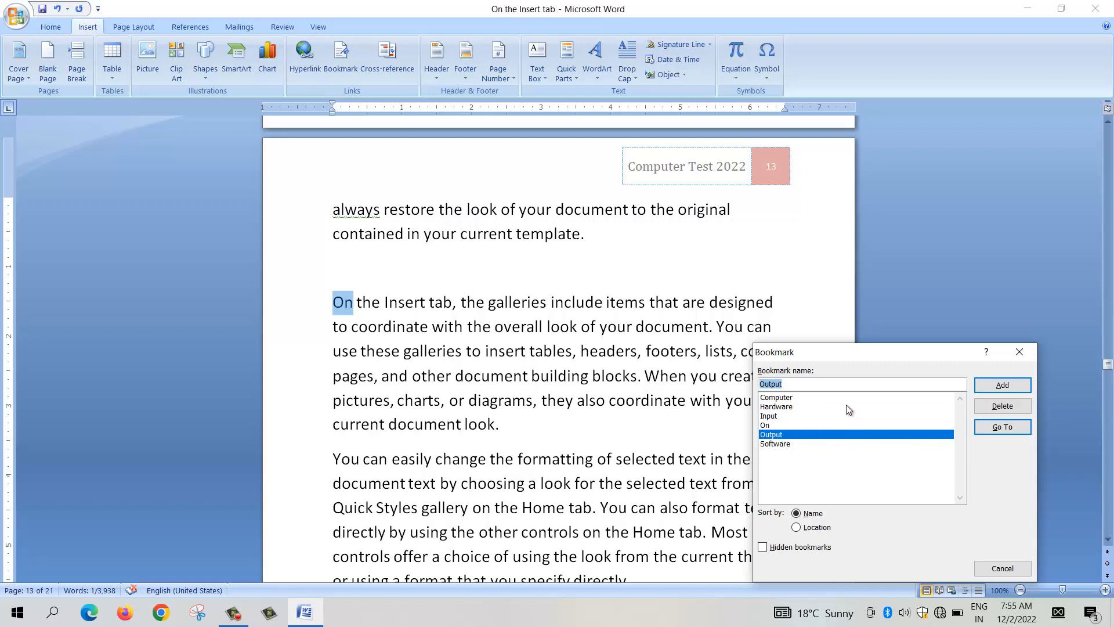
click(1021, 353)
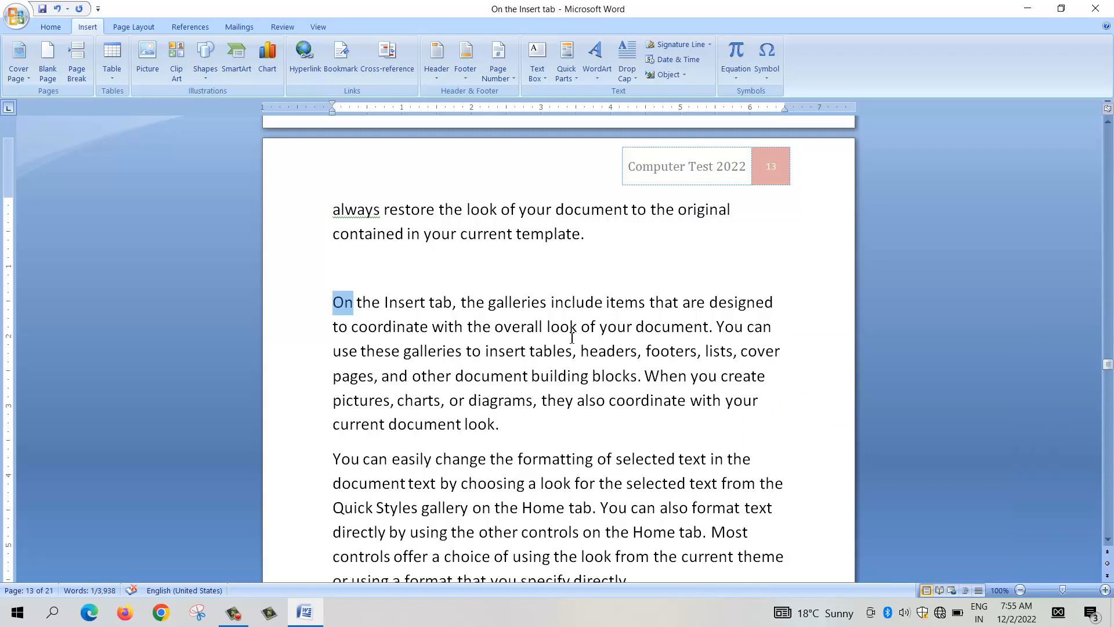
Step: Bookmark the word "pages" in the "On the Insert tab" paragraph on page 13, using the copied word as the bookmark name
scroll(607, 349, down, 2)
scroll(605, 362, down, 1)
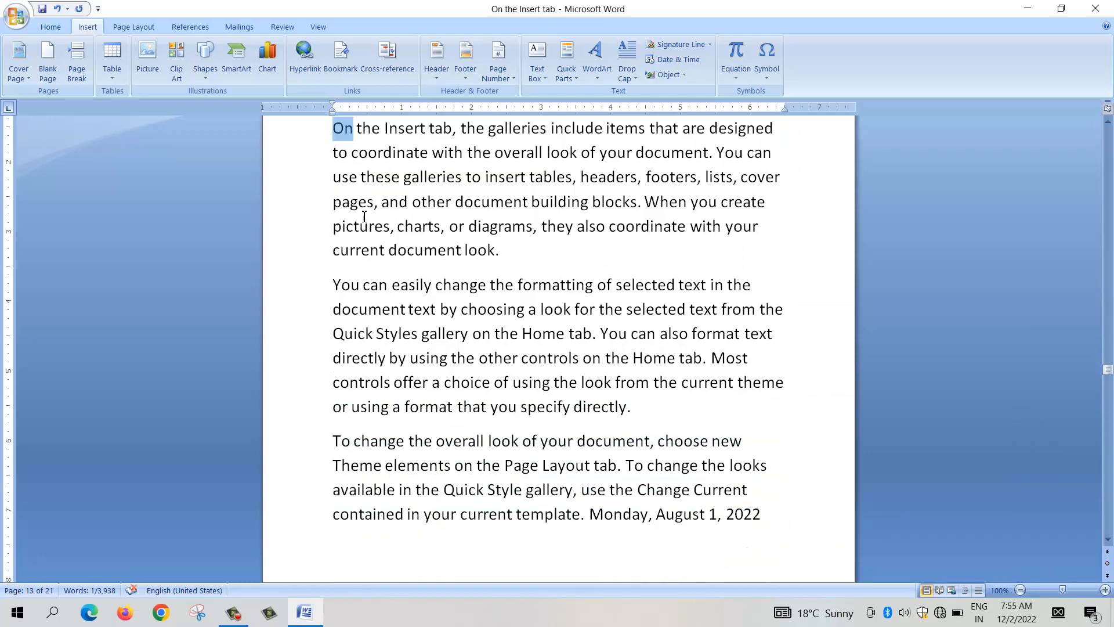
drag(377, 206, 316, 207)
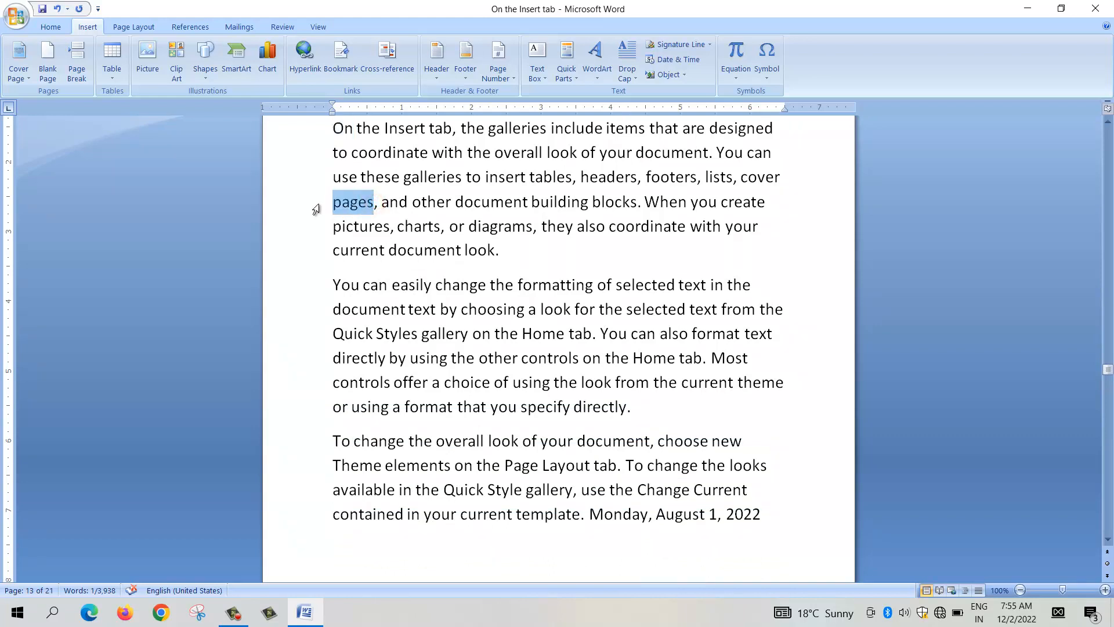
right_click(363, 202)
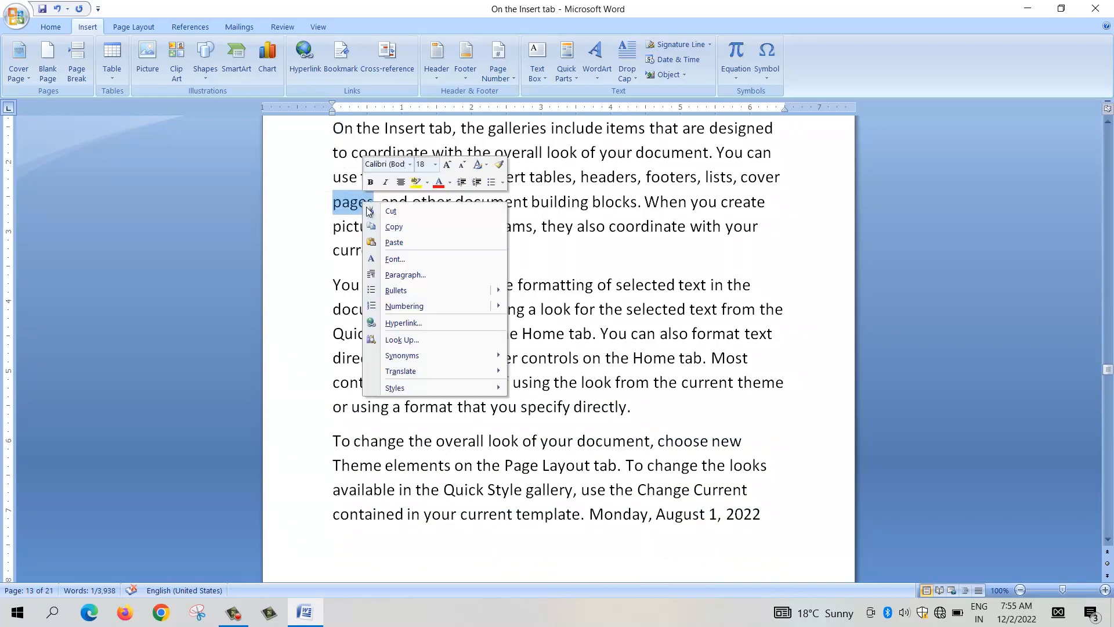
click(403, 227)
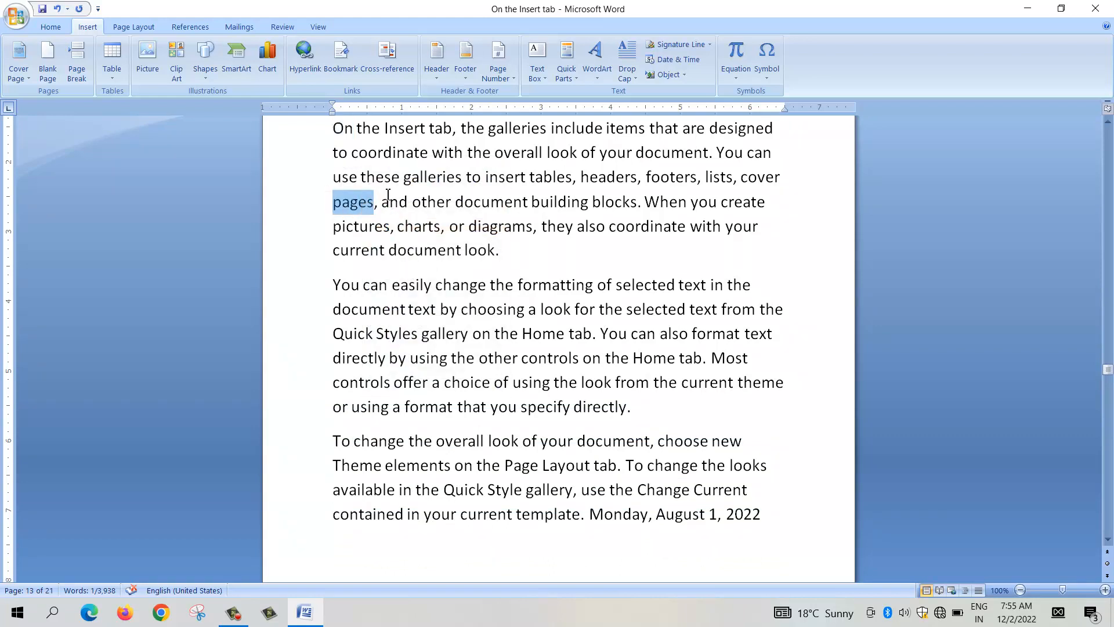
click(344, 62)
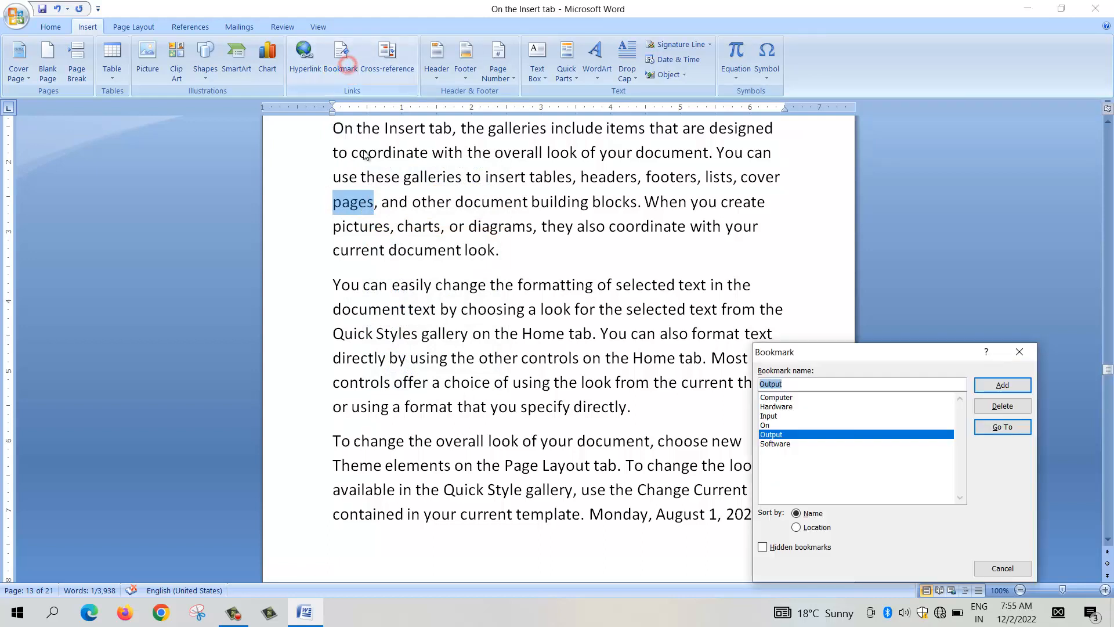
right_click(792, 386)
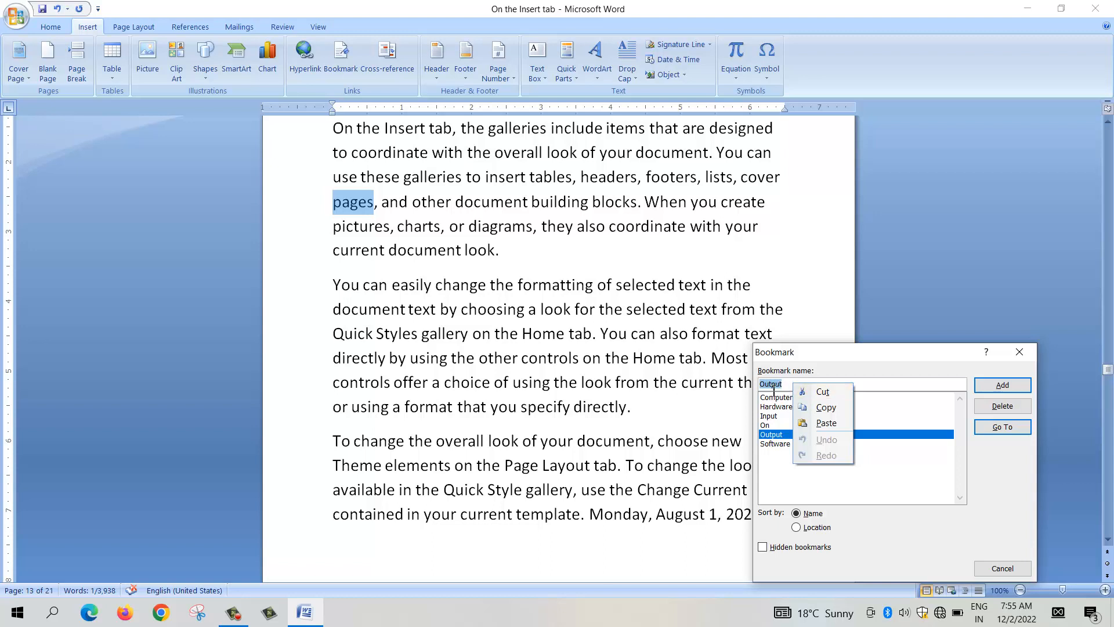
click(829, 423)
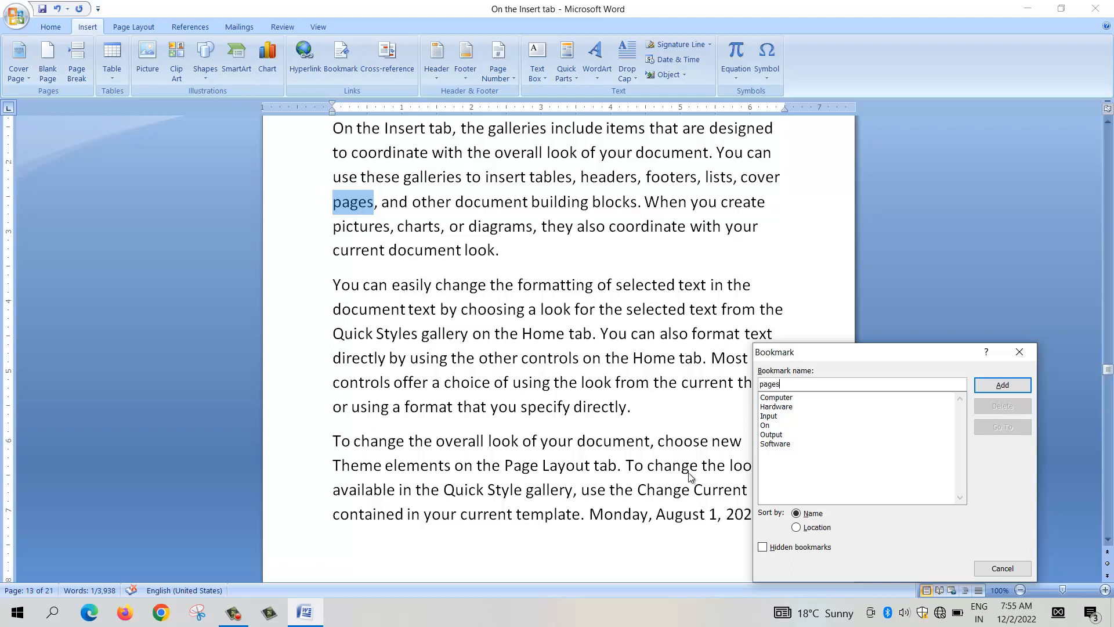
click(1008, 385)
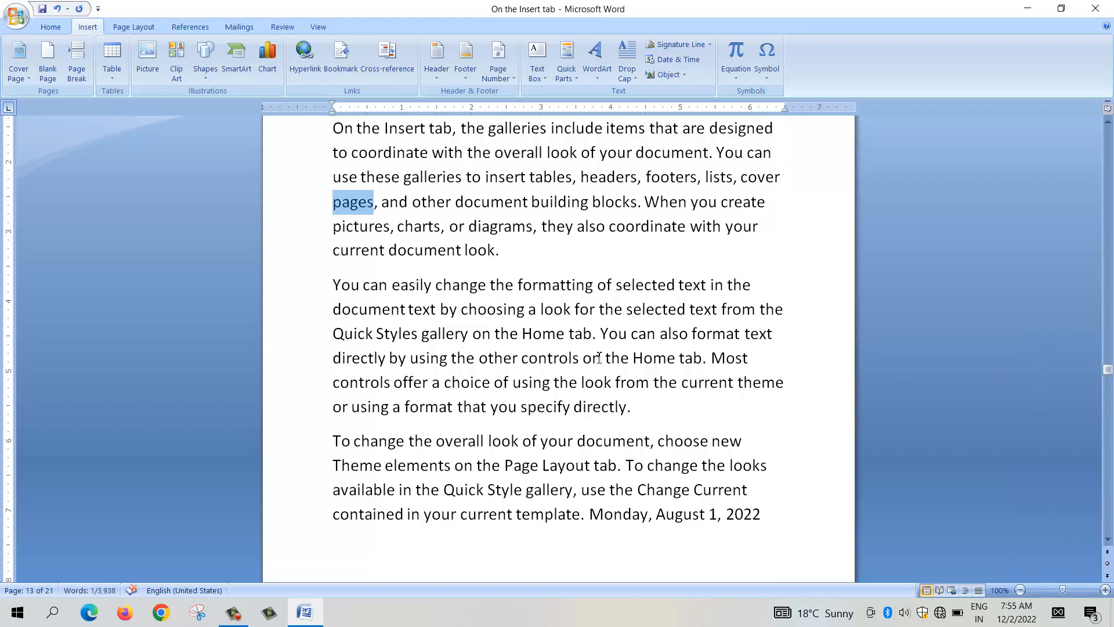
Step: Save the document, close Word, then restart it and reopen the recent document "On the Insert tab"
click(42, 9)
click(1095, 8)
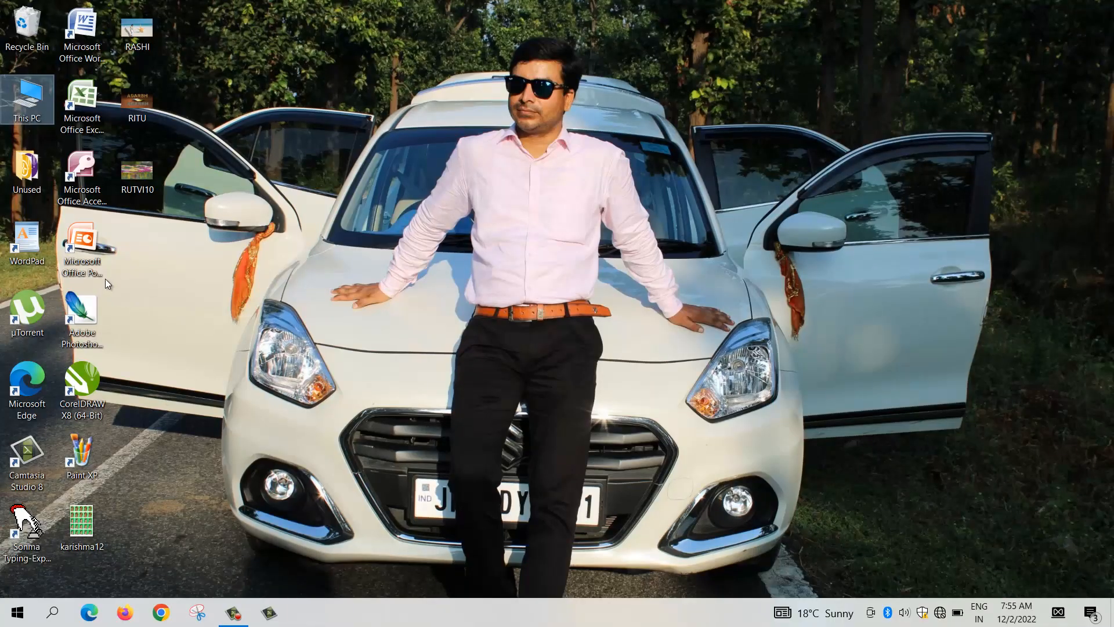
double_click(85, 29)
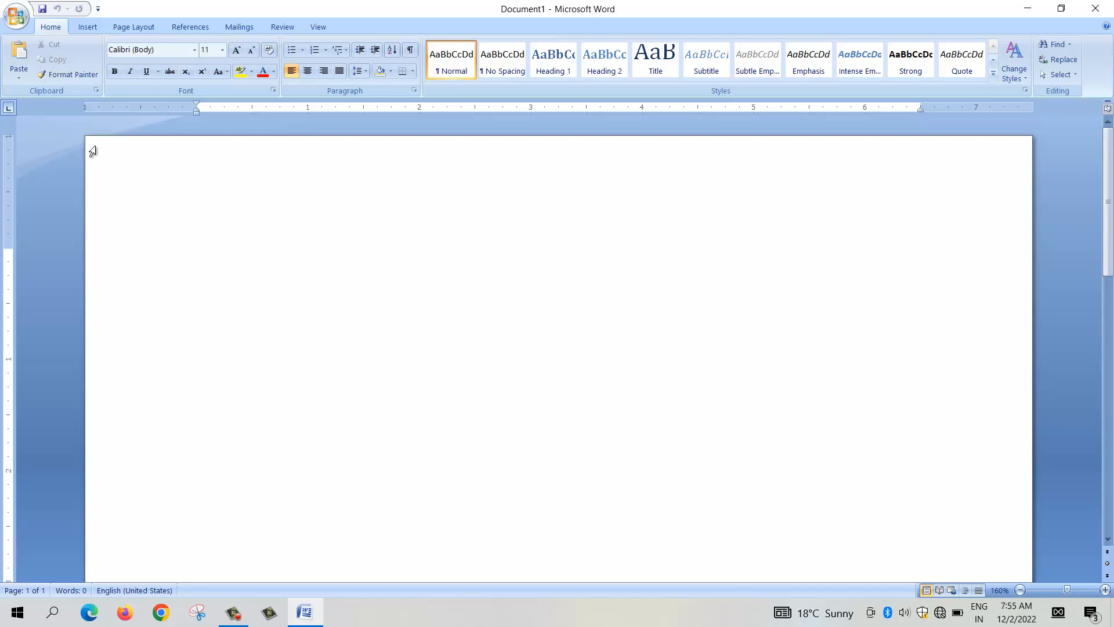
click(11, 16)
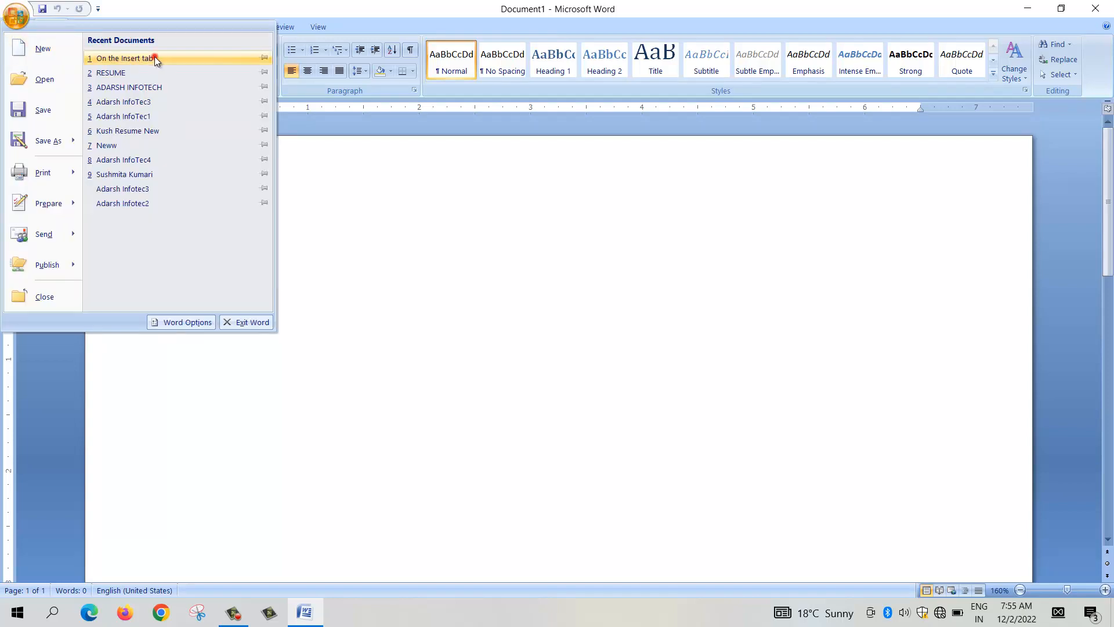
click(154, 58)
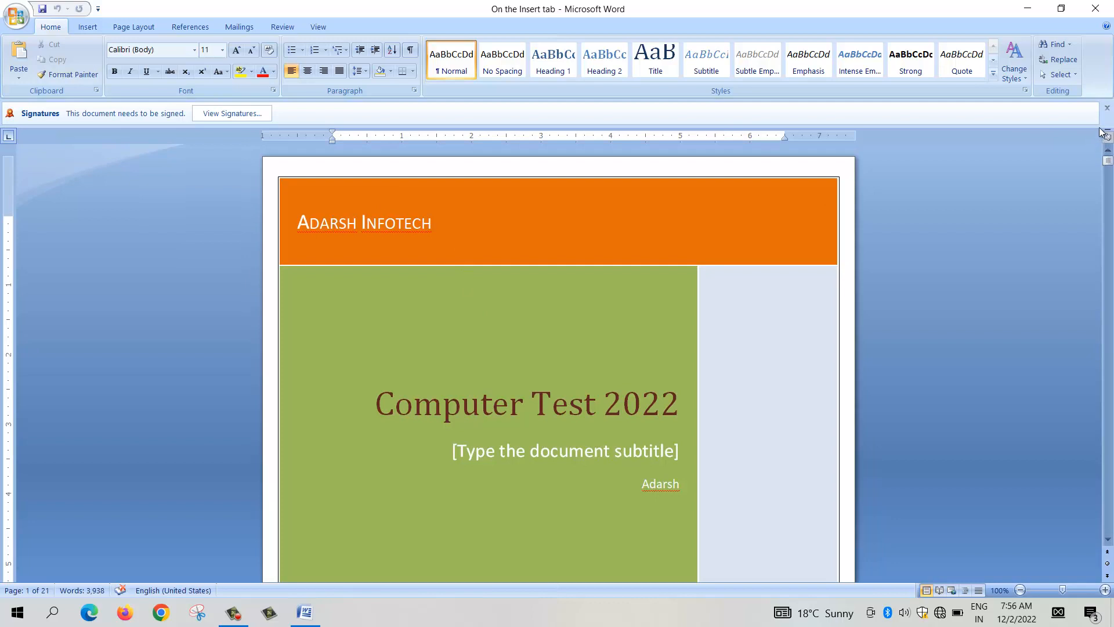
Step: Jump from the cover page to the "pages" bookmark and close the bookmark list
click(89, 28)
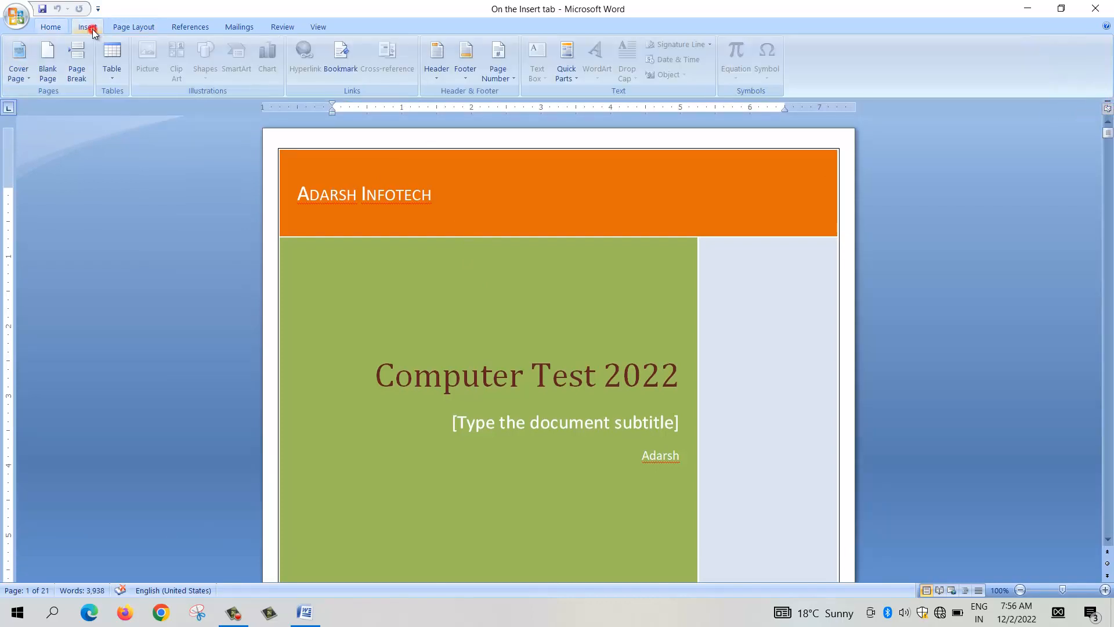
click(348, 66)
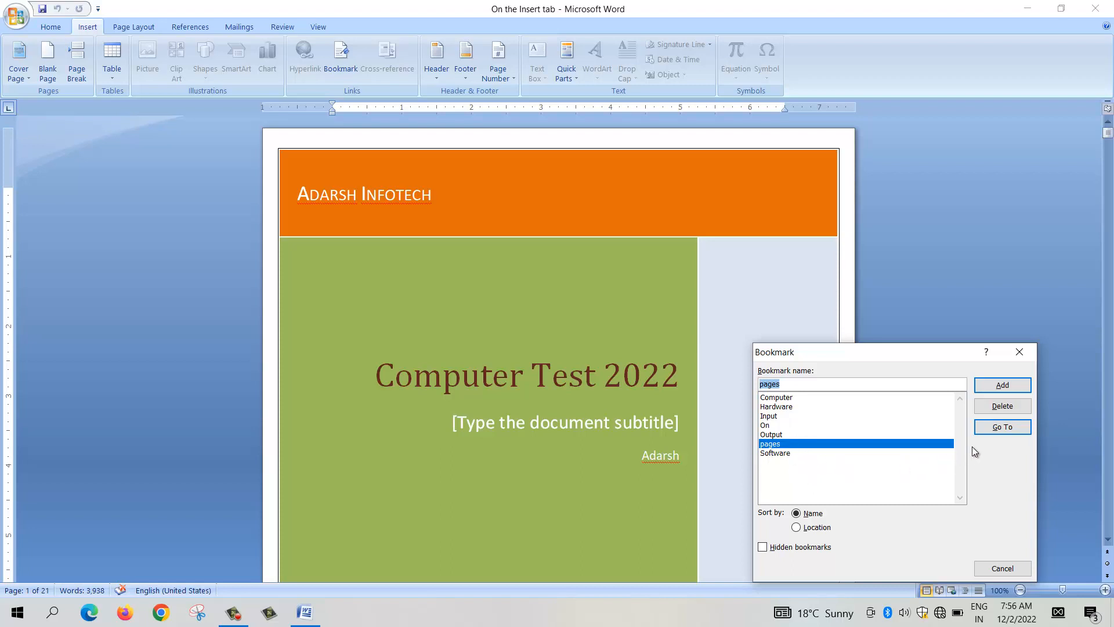
click(1003, 427)
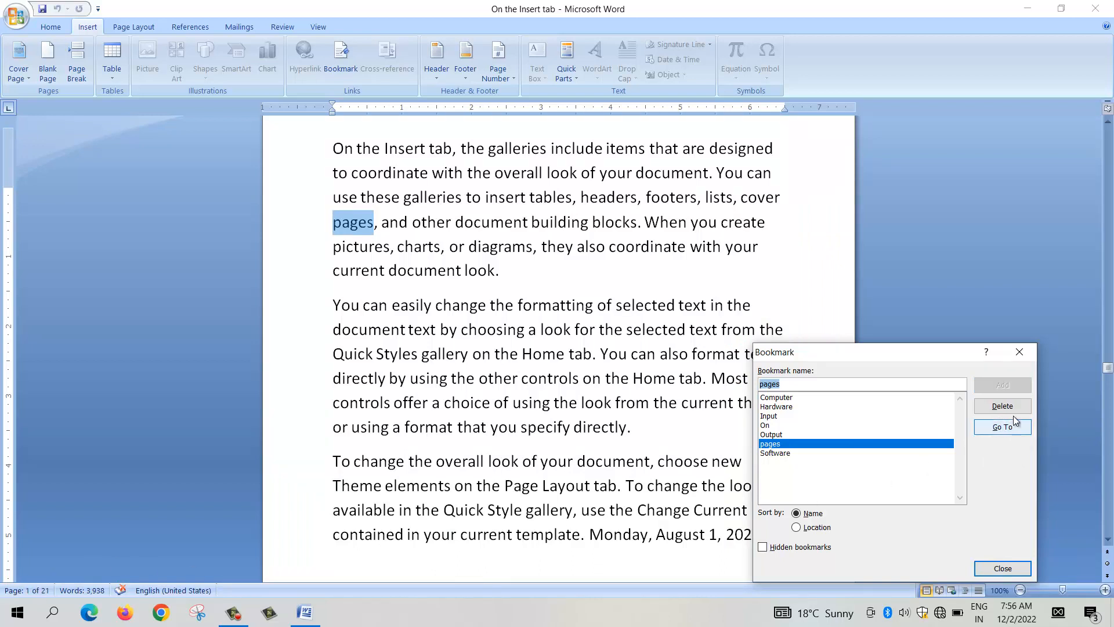
click(1020, 353)
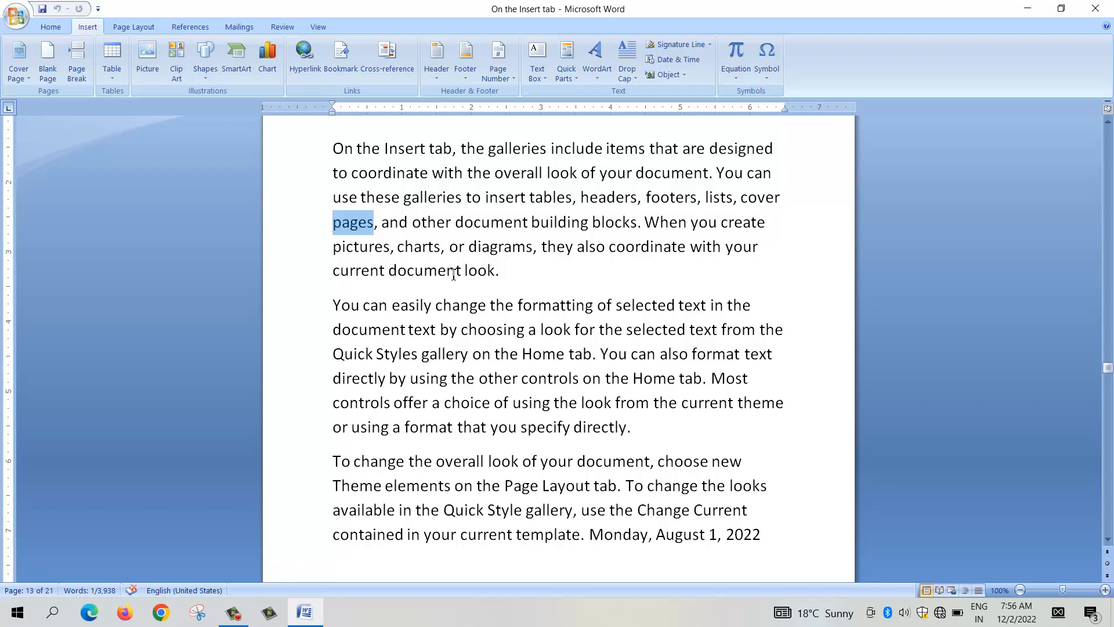
Step: Add a new line reading "Virus" after the "On the Insert tab" paragraph at the start of page 14
scroll(632, 239, down, 8)
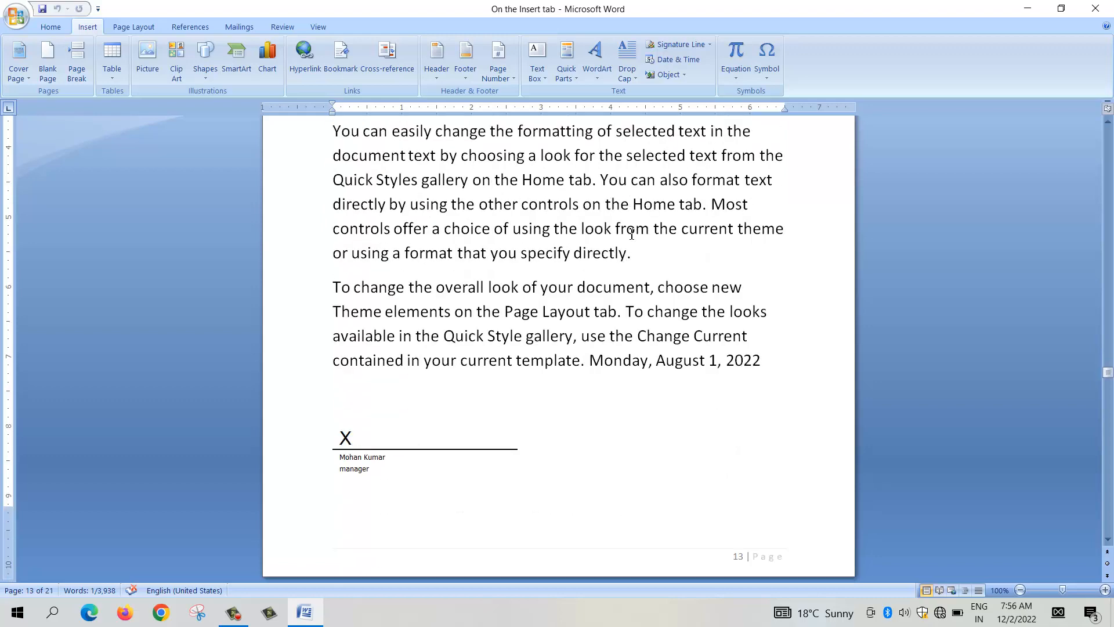
scroll(629, 234, down, 6)
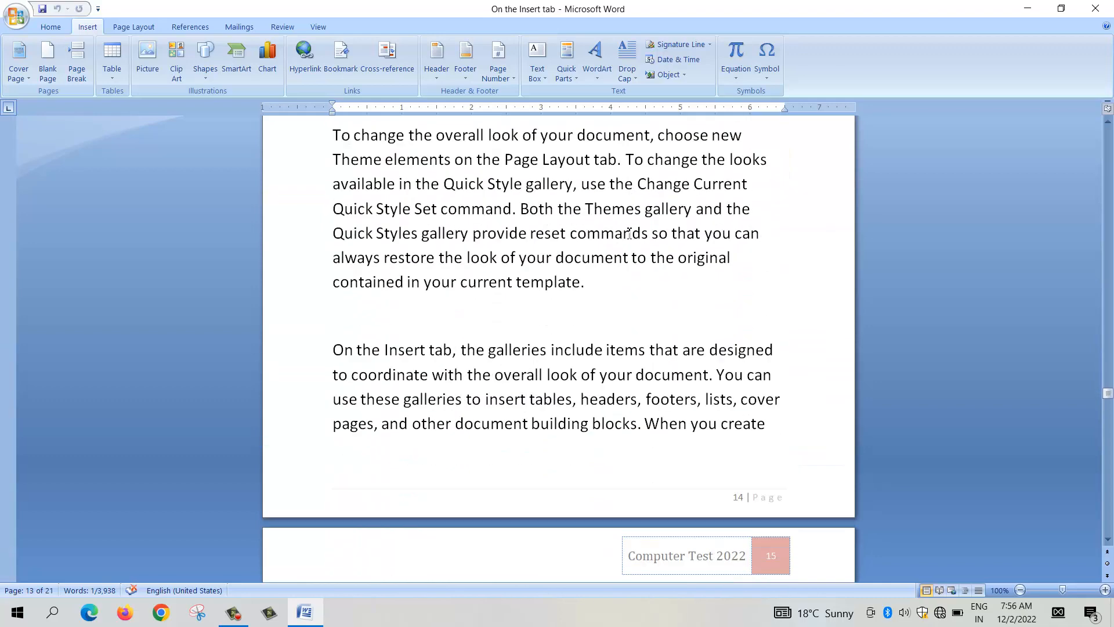
scroll(629, 234, up, 4)
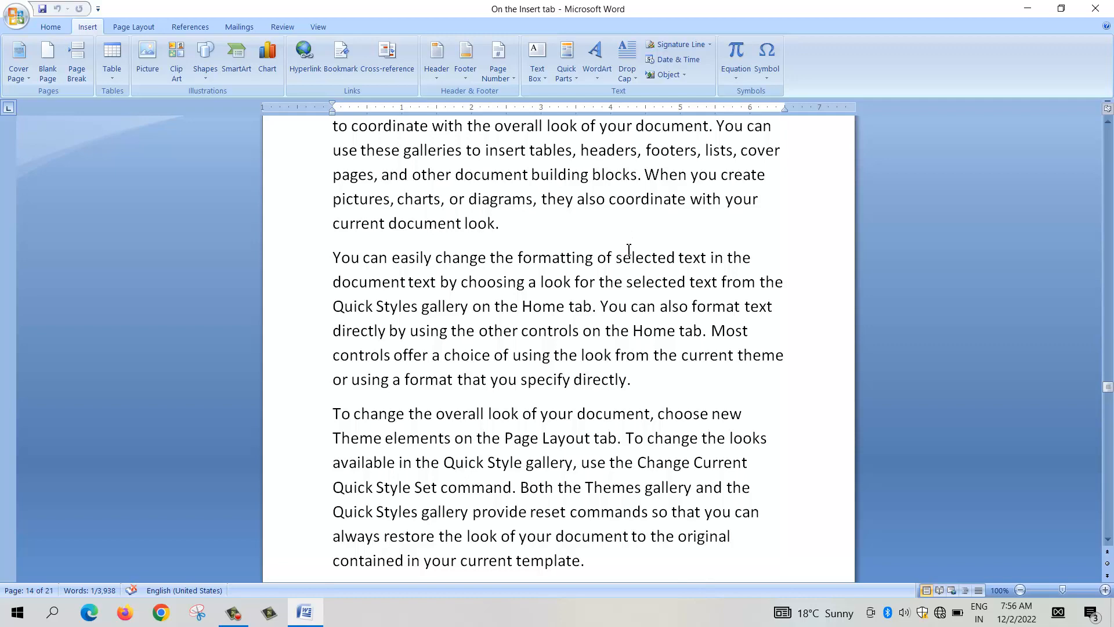
click(516, 232)
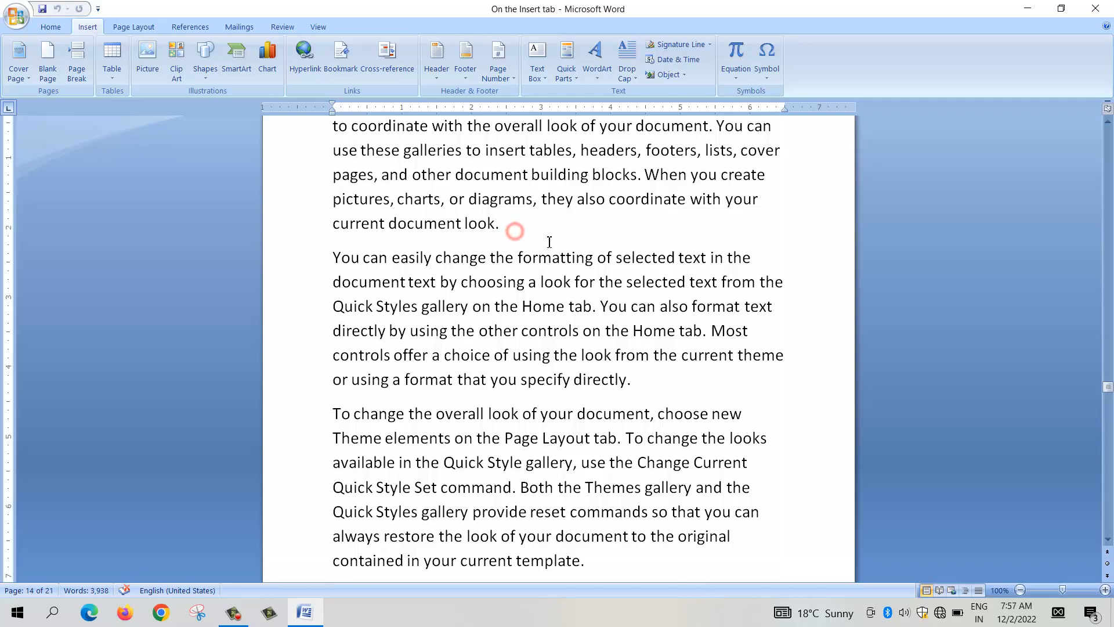
key(Return)
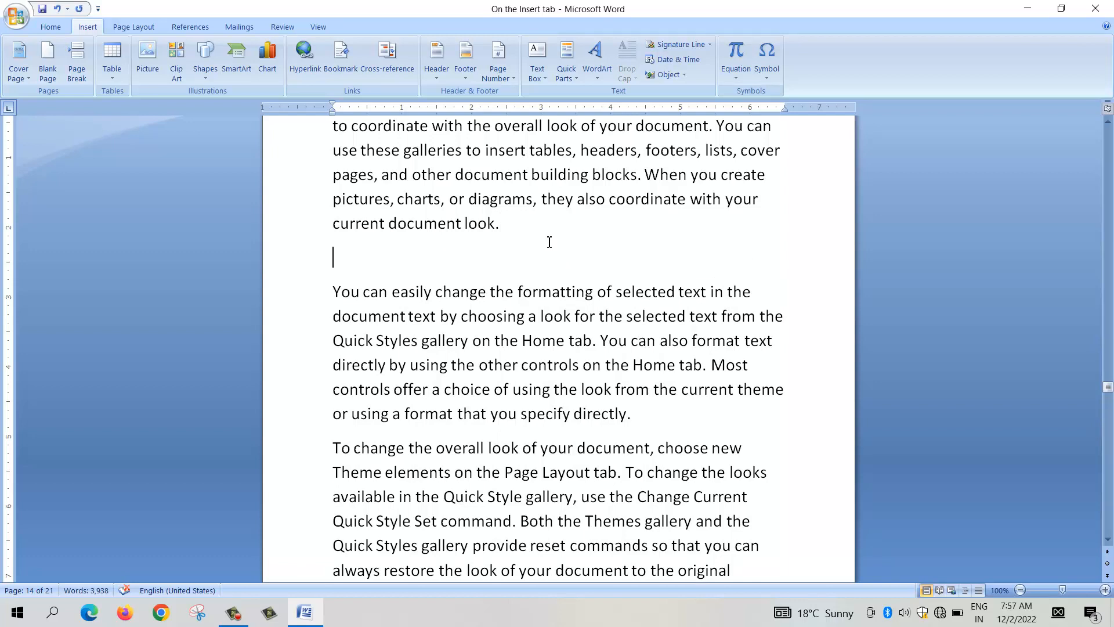
text(Virus)
Step: Format the "Virus" line on page 14 as 22-point bold text in the Arial CE MT Black font
click(375, 263)
triple_click(375, 262)
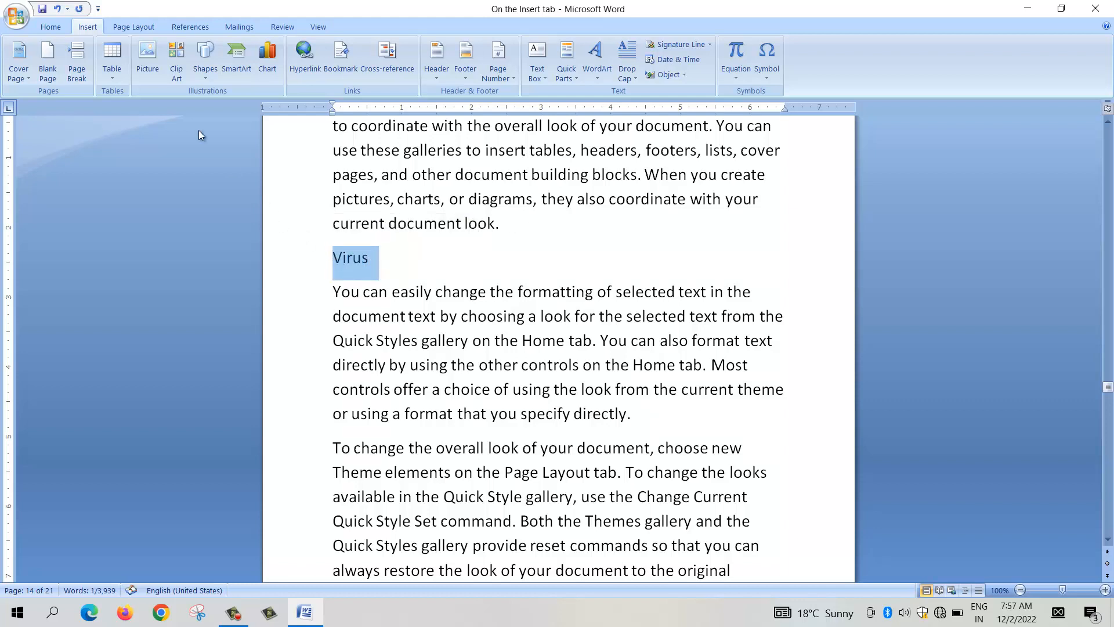
click(58, 29)
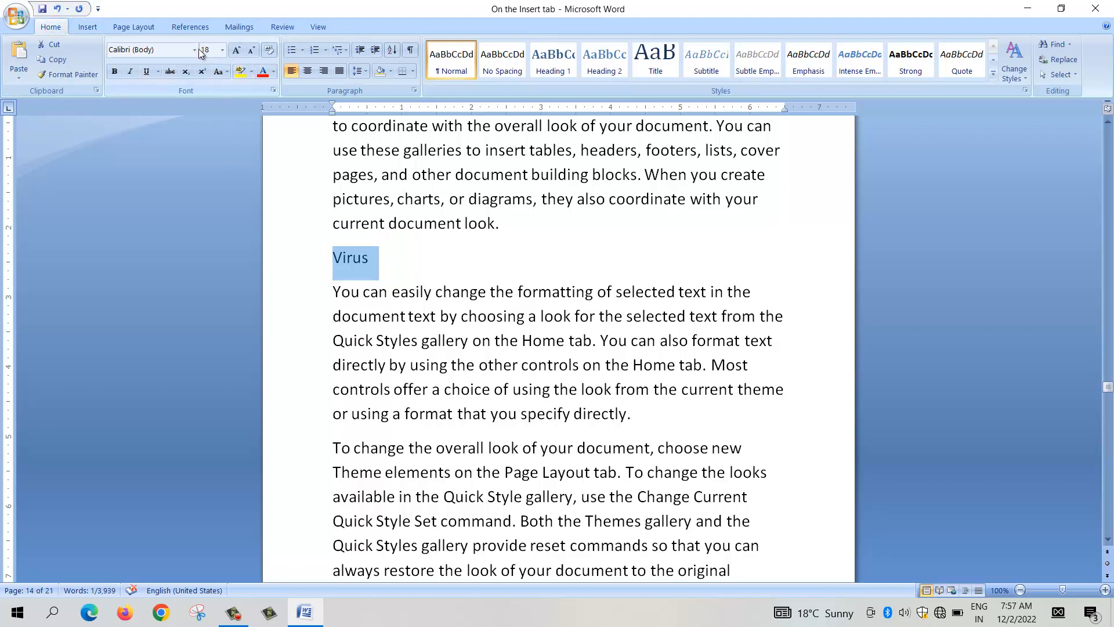
click(238, 51)
click(238, 51)
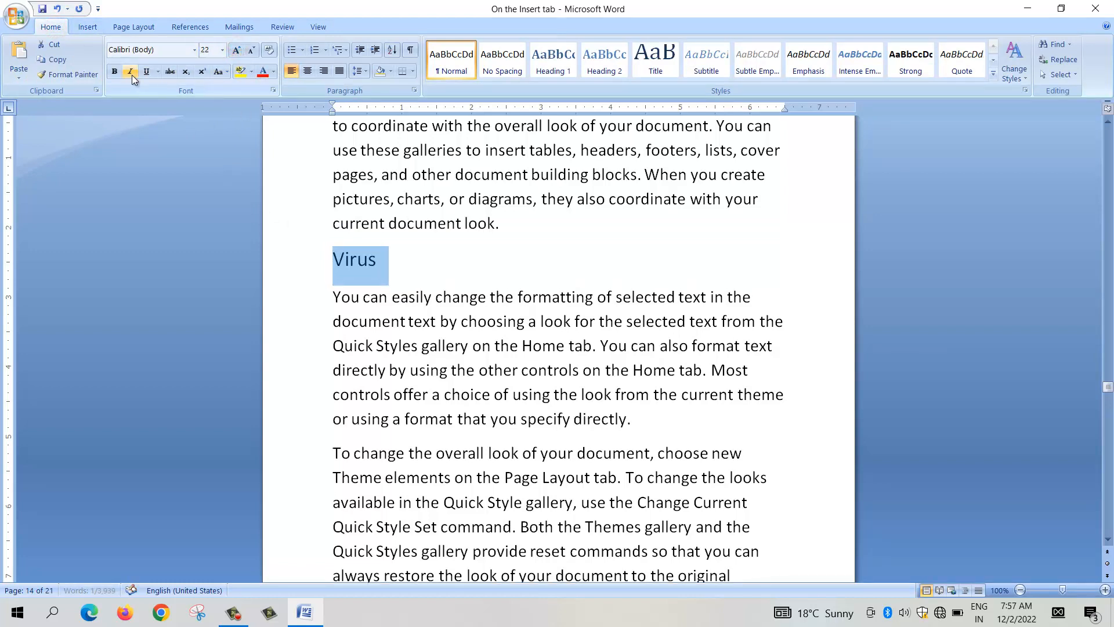
click(116, 72)
click(148, 71)
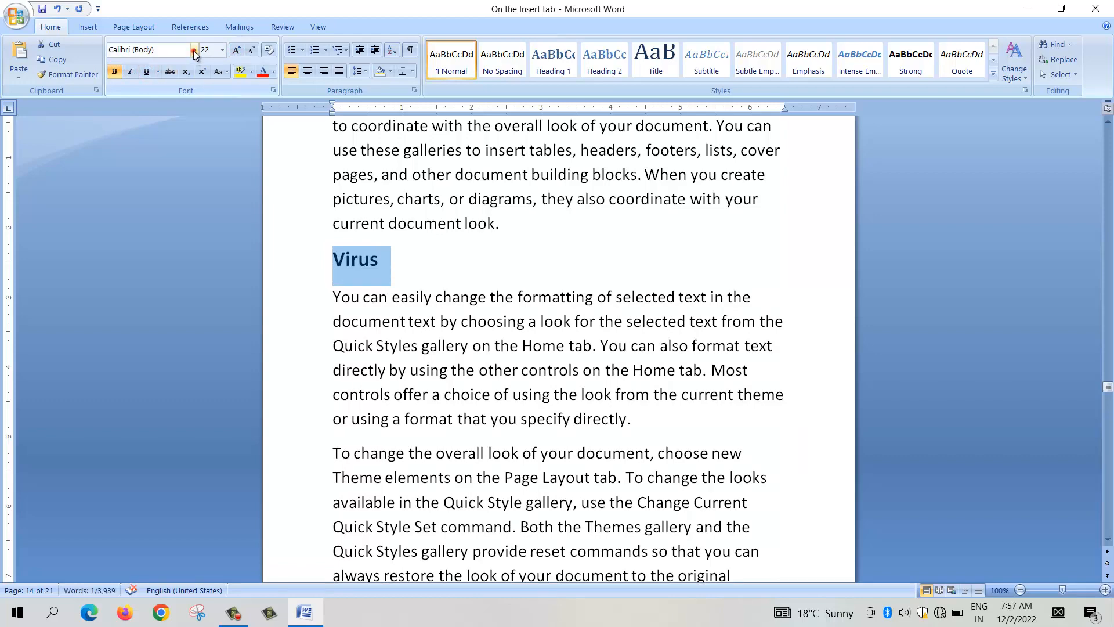
click(194, 50)
click(179, 164)
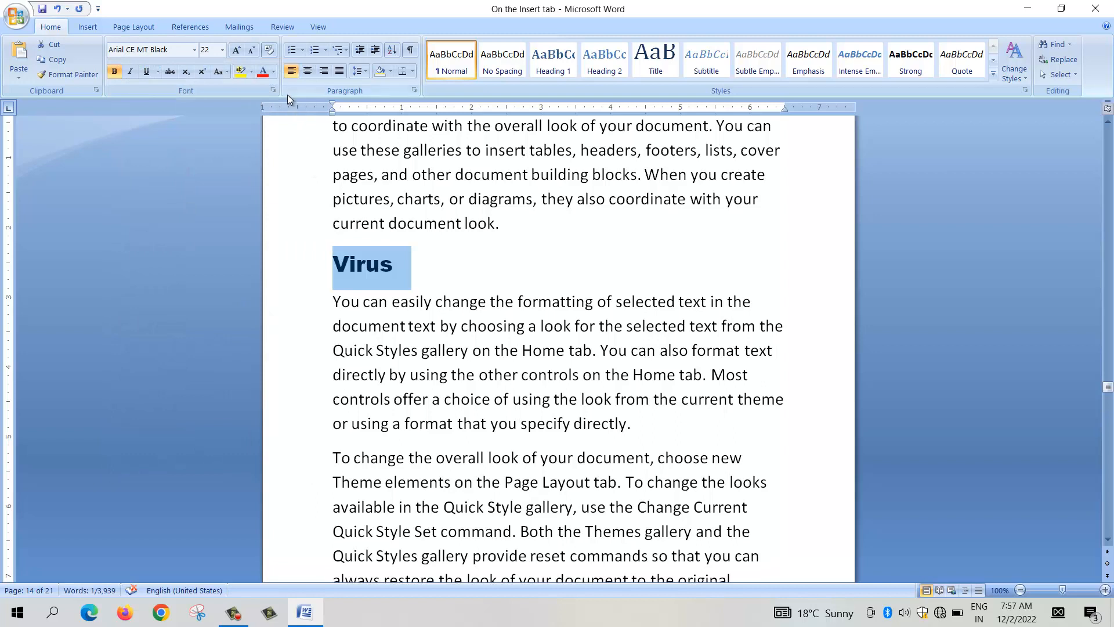
Step: Color the "Virus" heading red and center it on the page
click(263, 71)
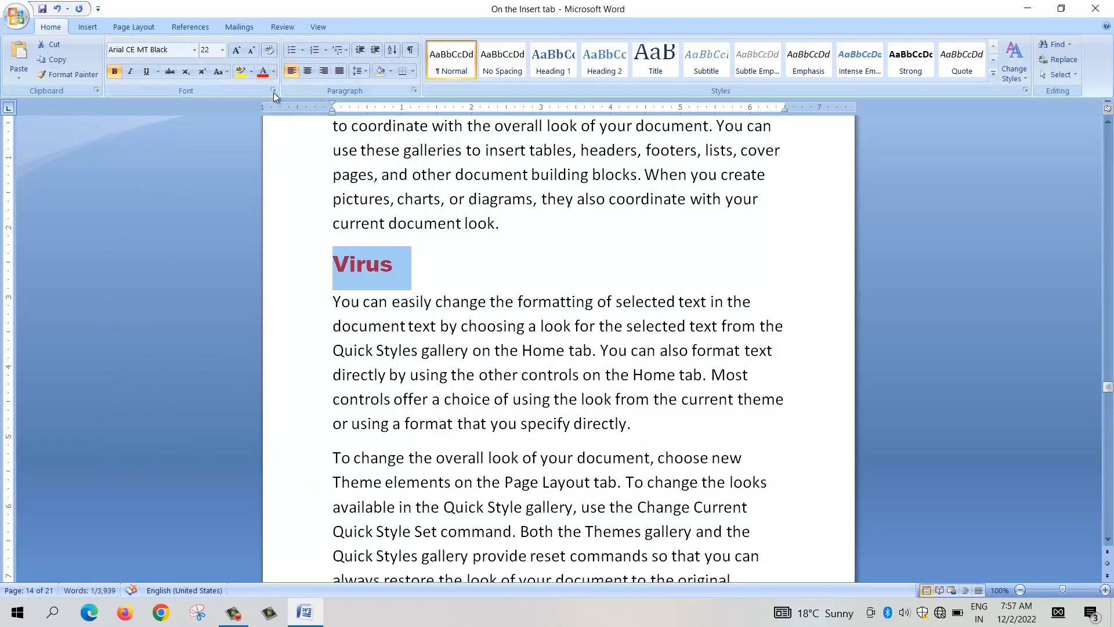
click(308, 70)
click(617, 269)
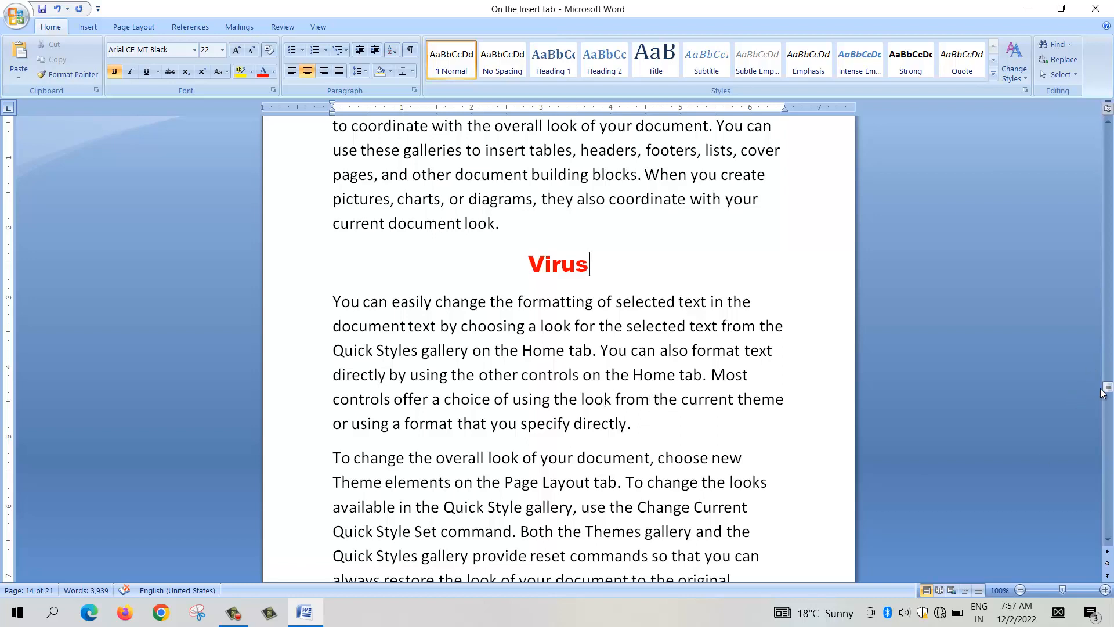
Step: Review the index on page 2 and return to the "Virus" heading on page 14
drag(1108, 387, 1110, 165)
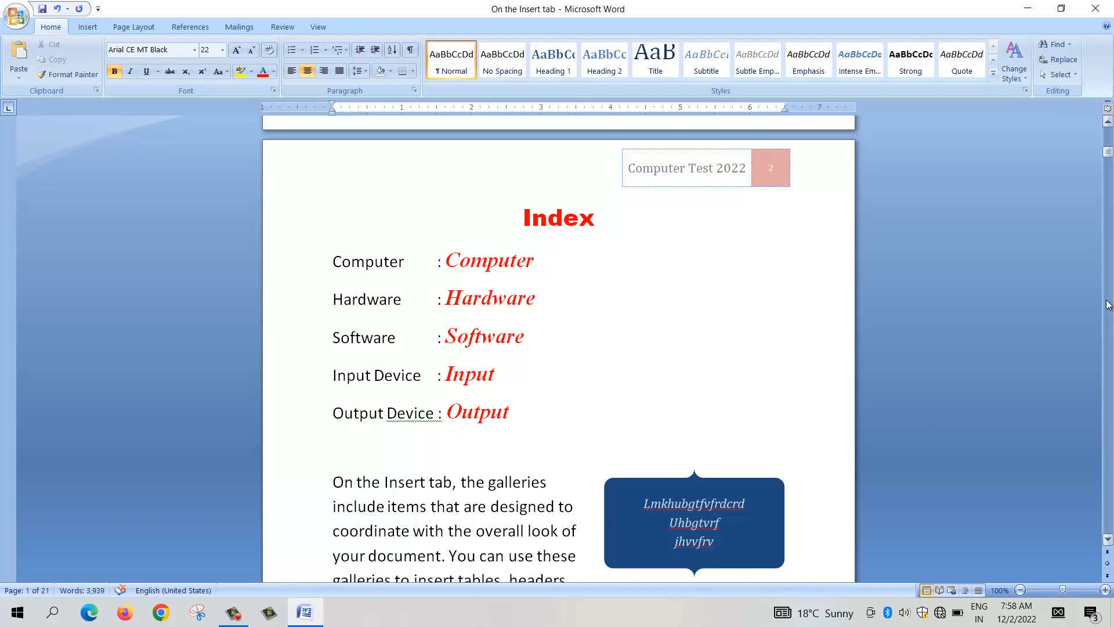
drag(1108, 160, 1108, 304)
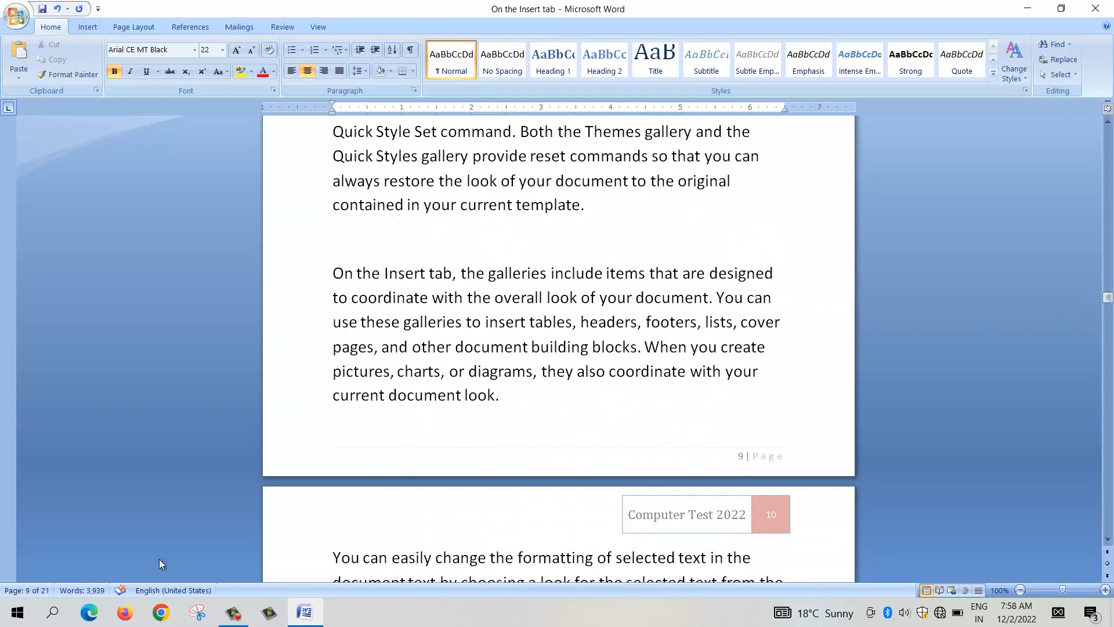
scroll(870, 337, down, 20)
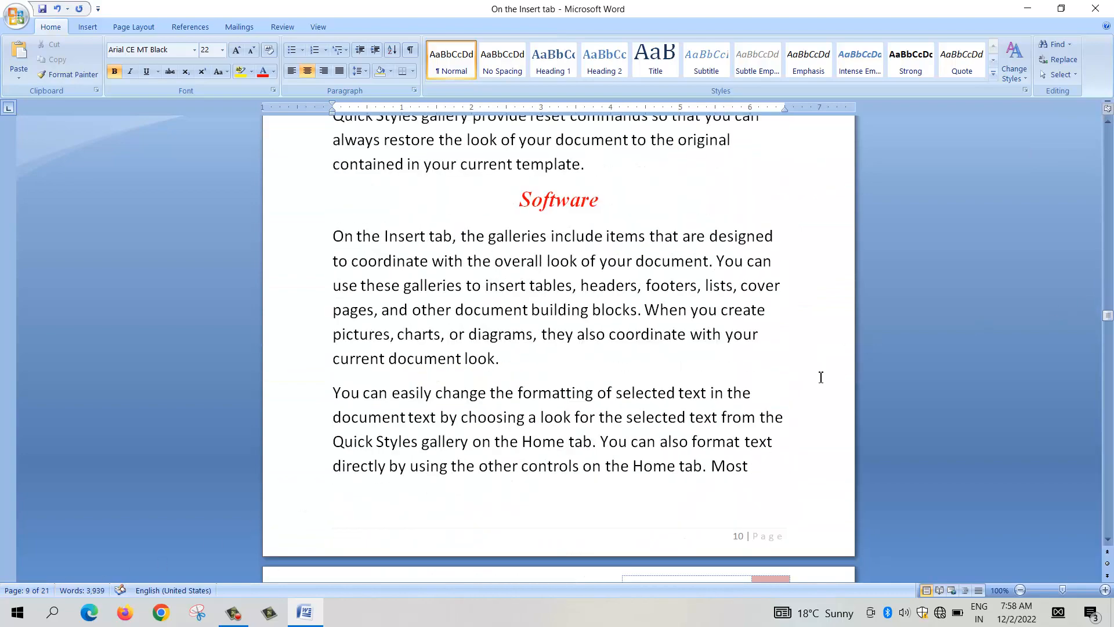
scroll(812, 384, down, 20)
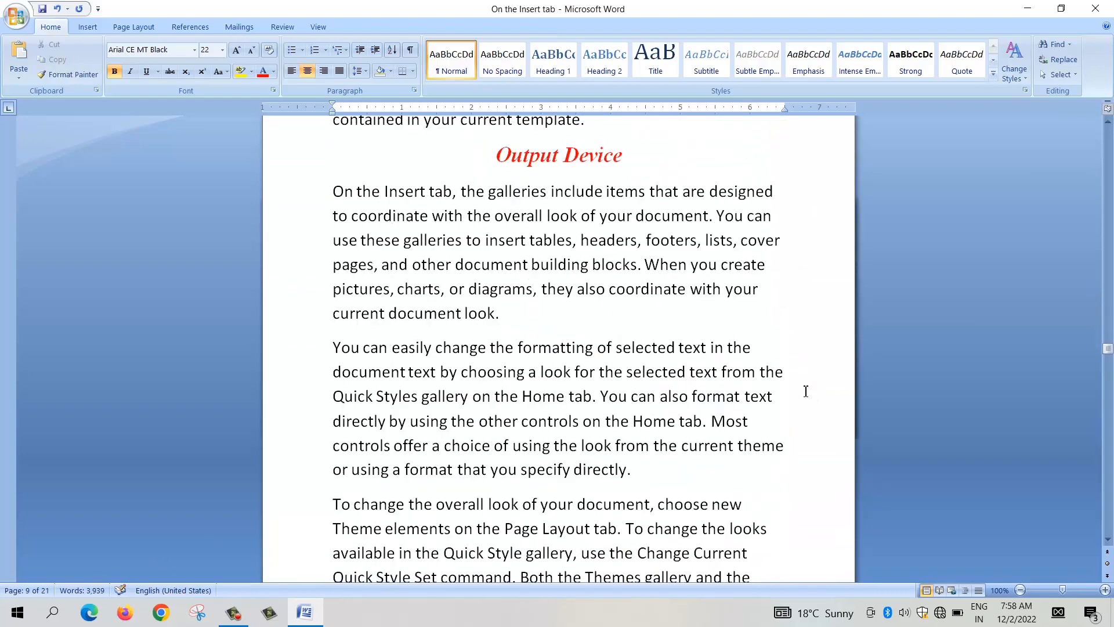
scroll(806, 391, down, 20)
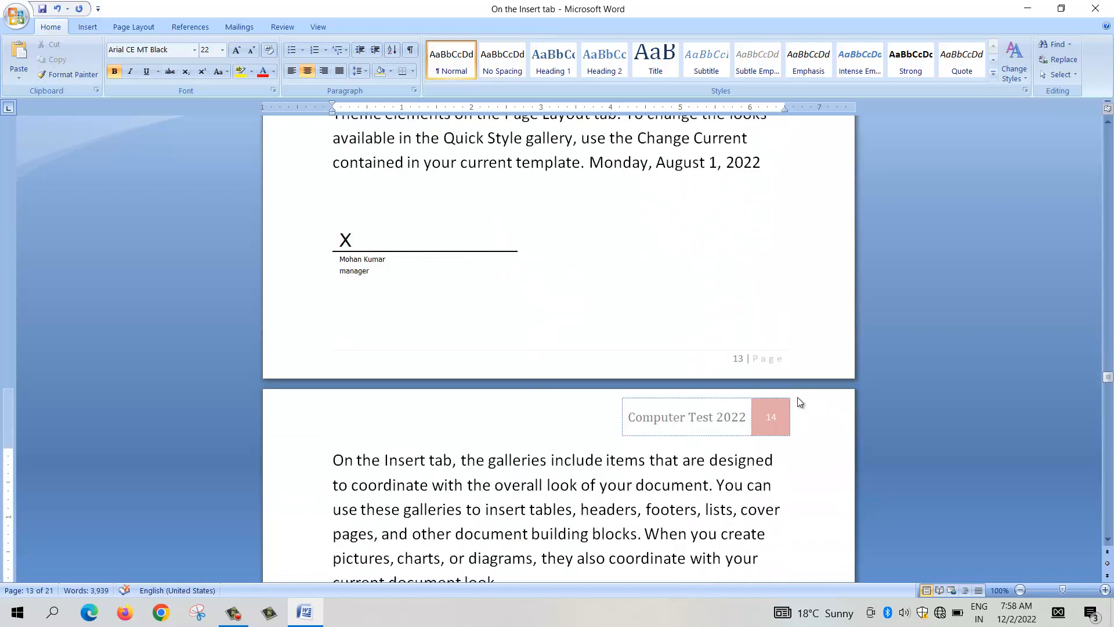
scroll(799, 401, down, 5)
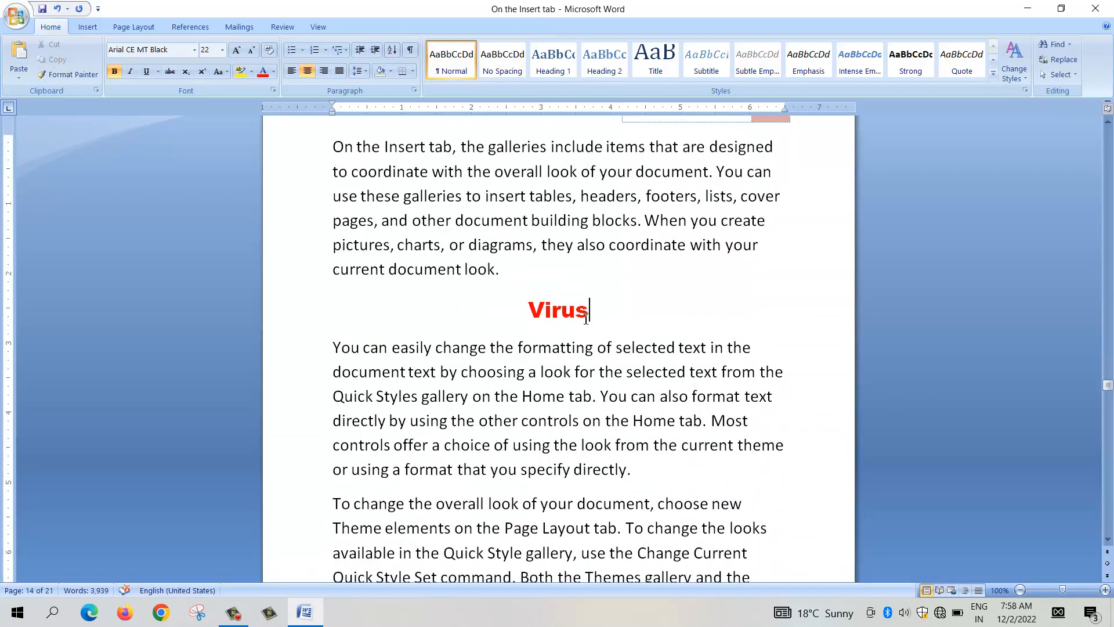
Step: Bookmark the "Virus" heading on page 14, using the copied word "Virus" as the bookmark name
drag(586, 318, 532, 318)
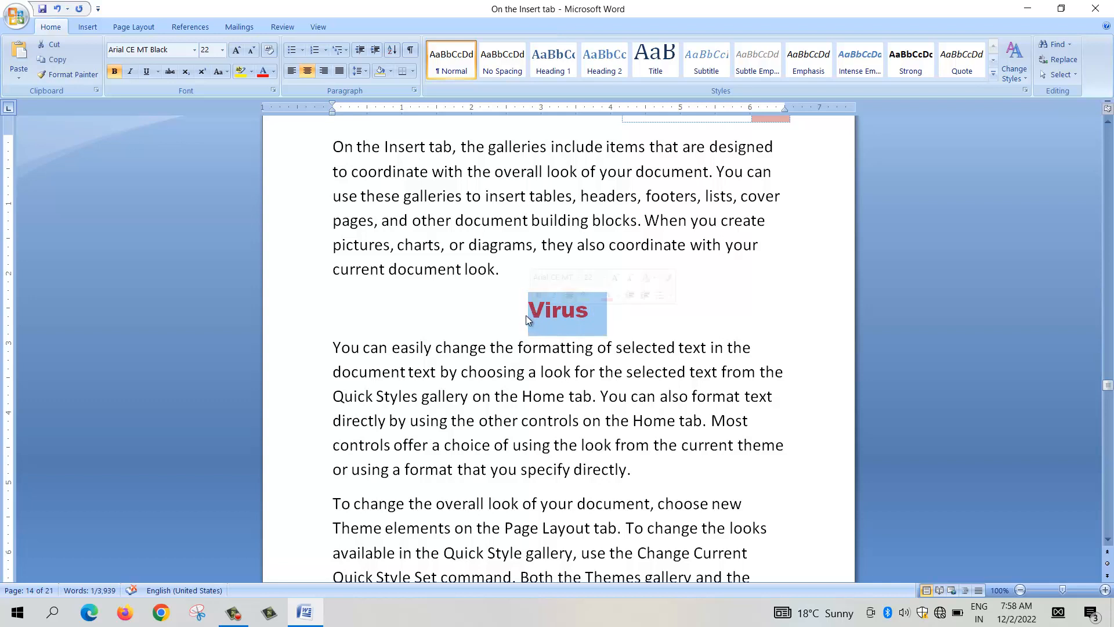
right_click(566, 311)
click(609, 337)
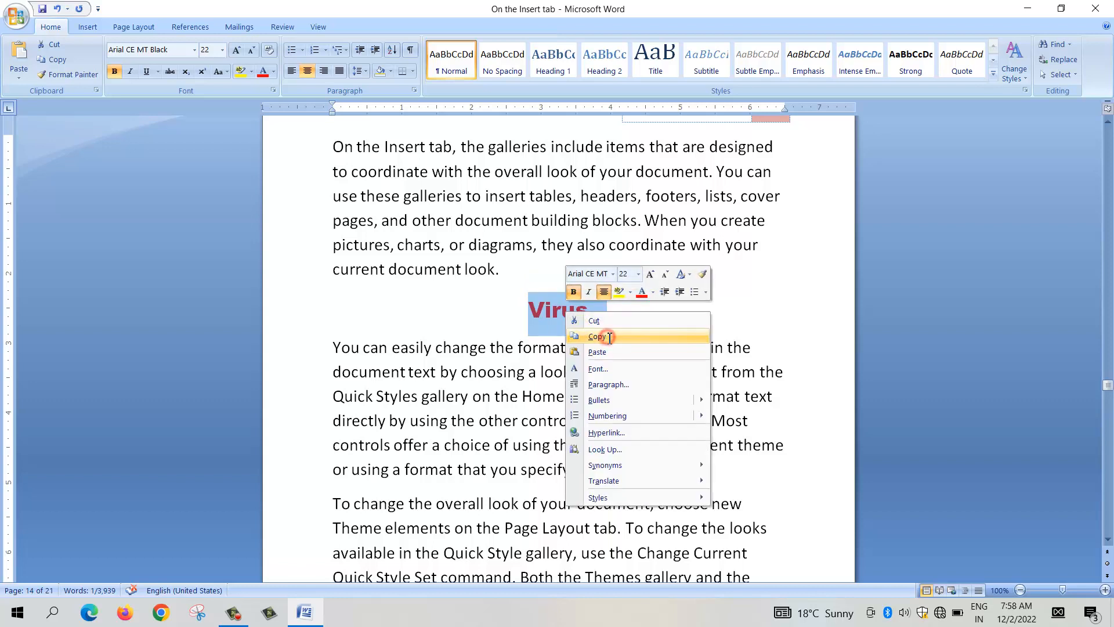
click(88, 27)
click(341, 57)
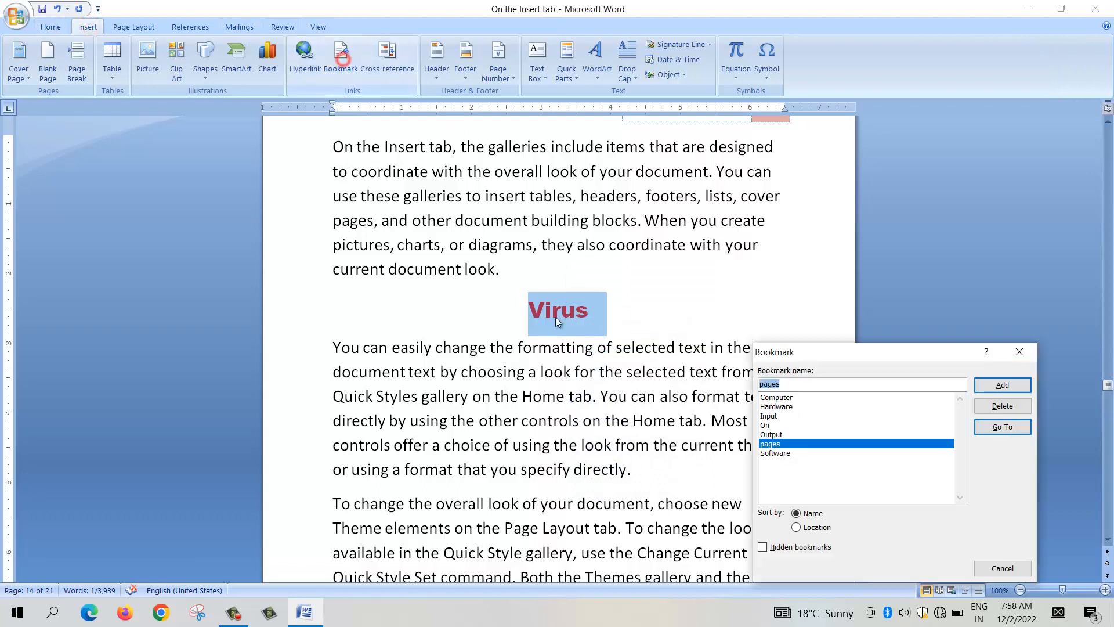
right_click(789, 384)
click(818, 424)
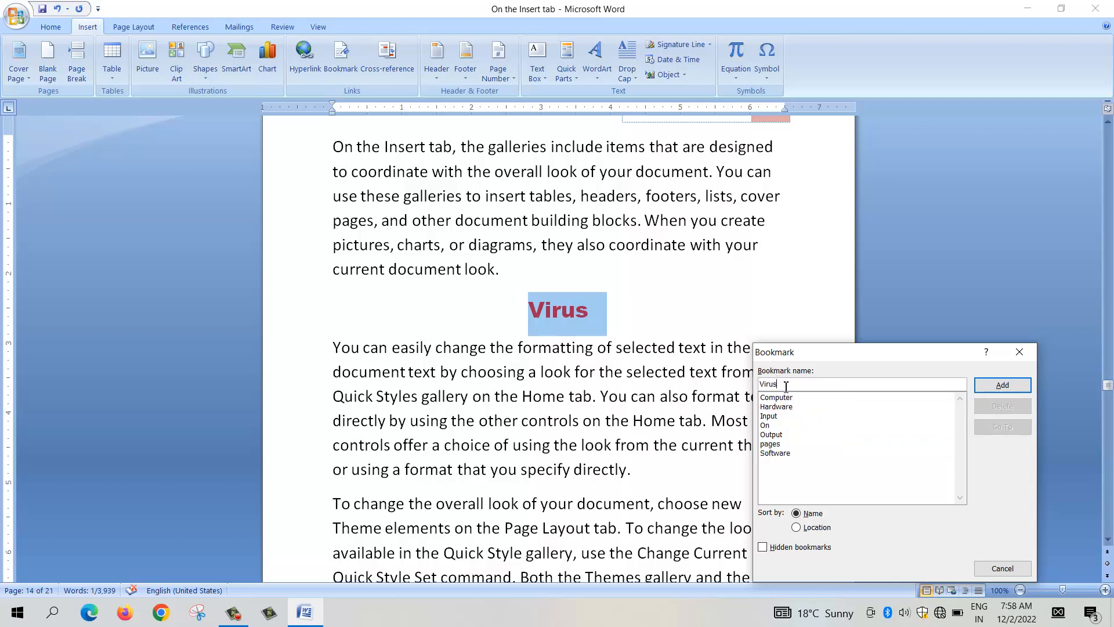
click(1002, 385)
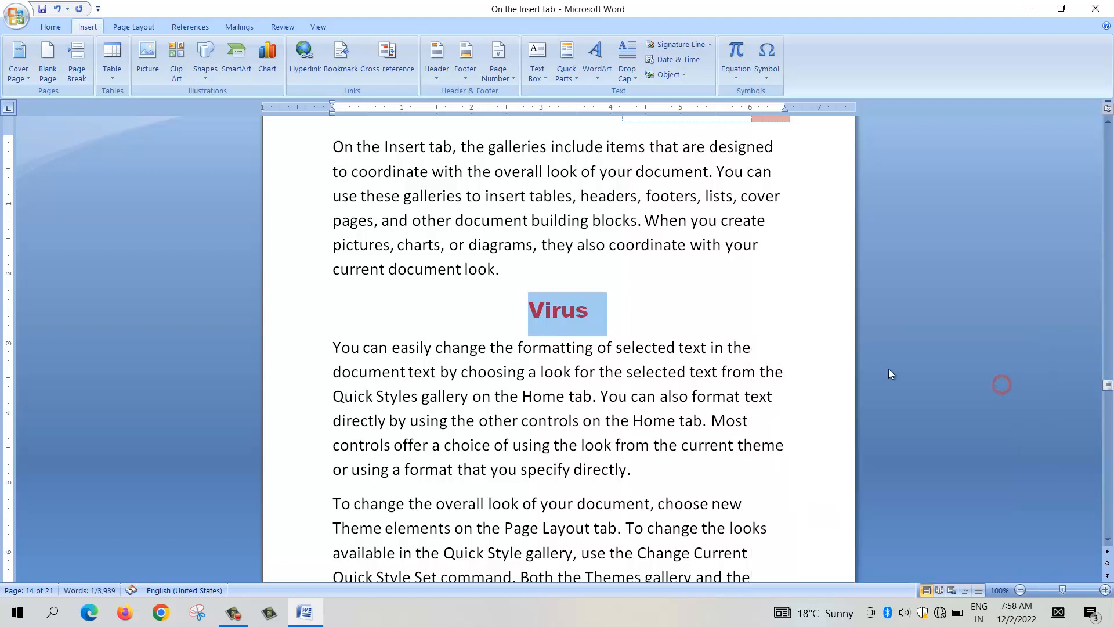
click(913, 339)
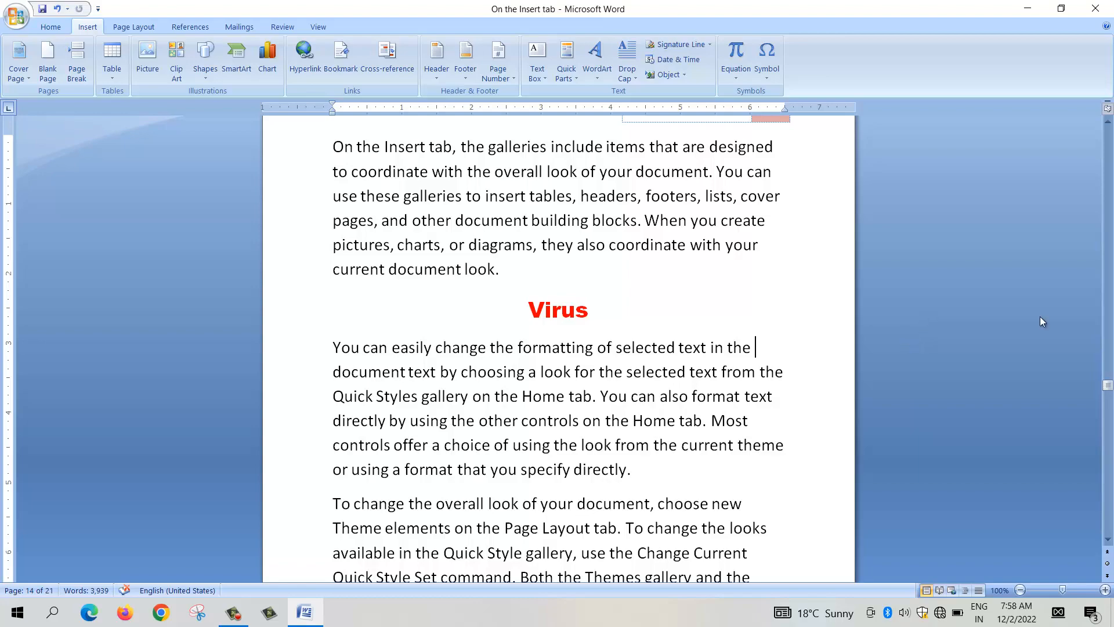
Step: Add the entry "Virus Notes :" on a new line below "Output Device" in the page 2 index
drag(1108, 385, 1112, 151)
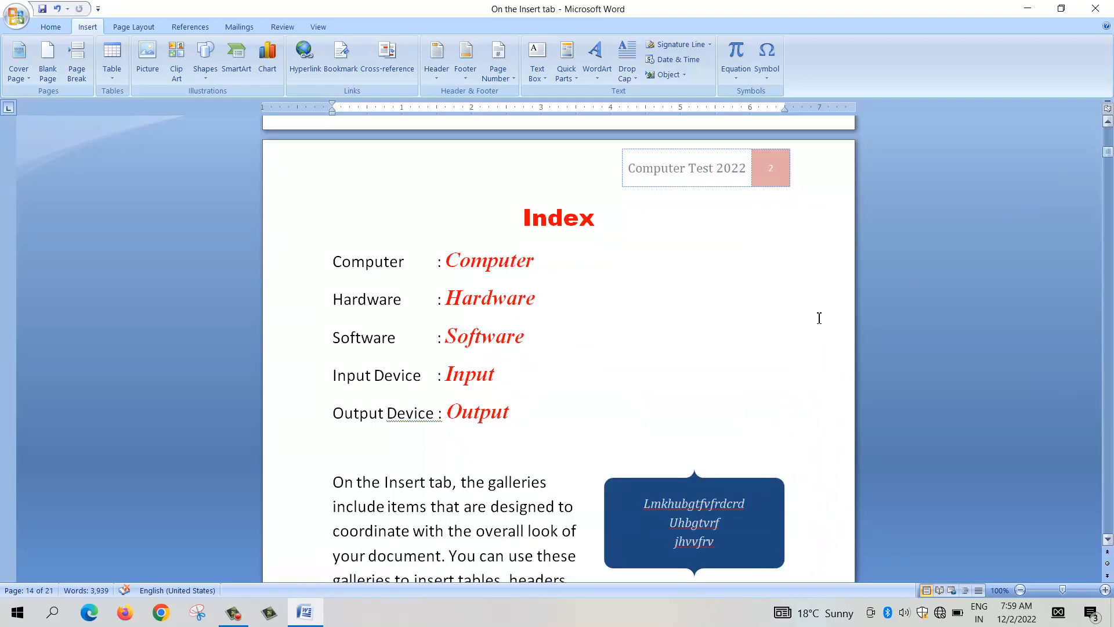
click(526, 414)
key(Return)
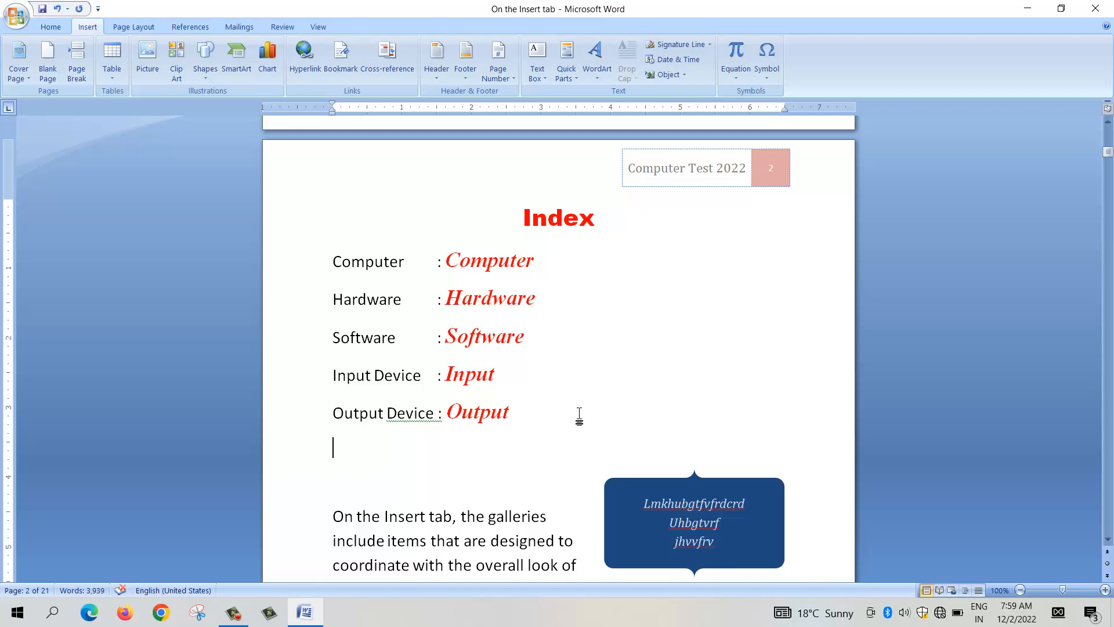
text(Vi)
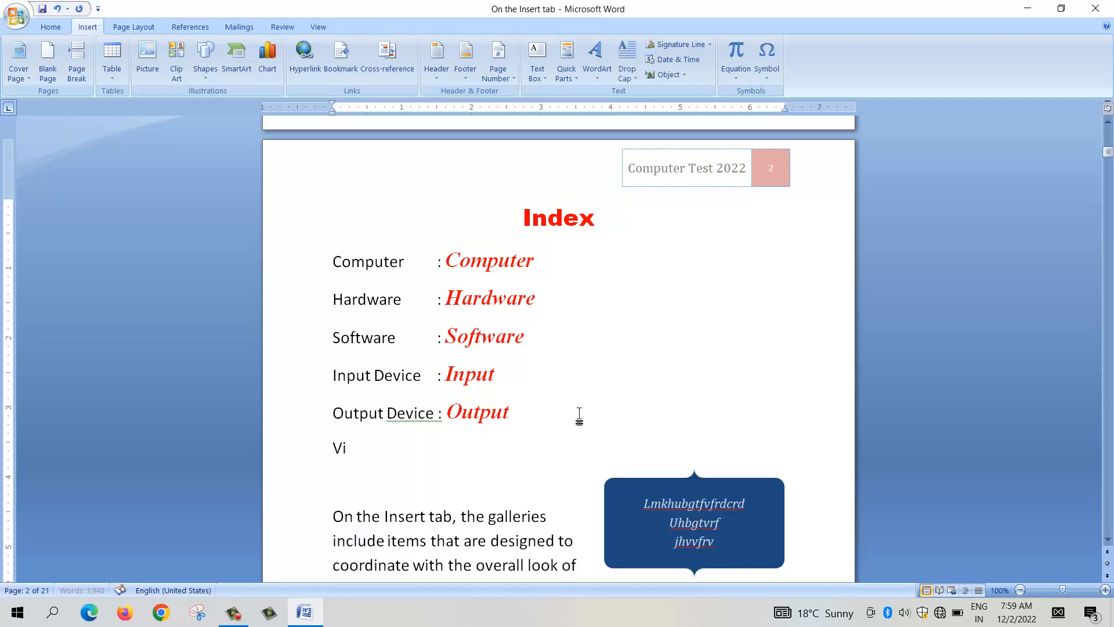
text(rus Notes)
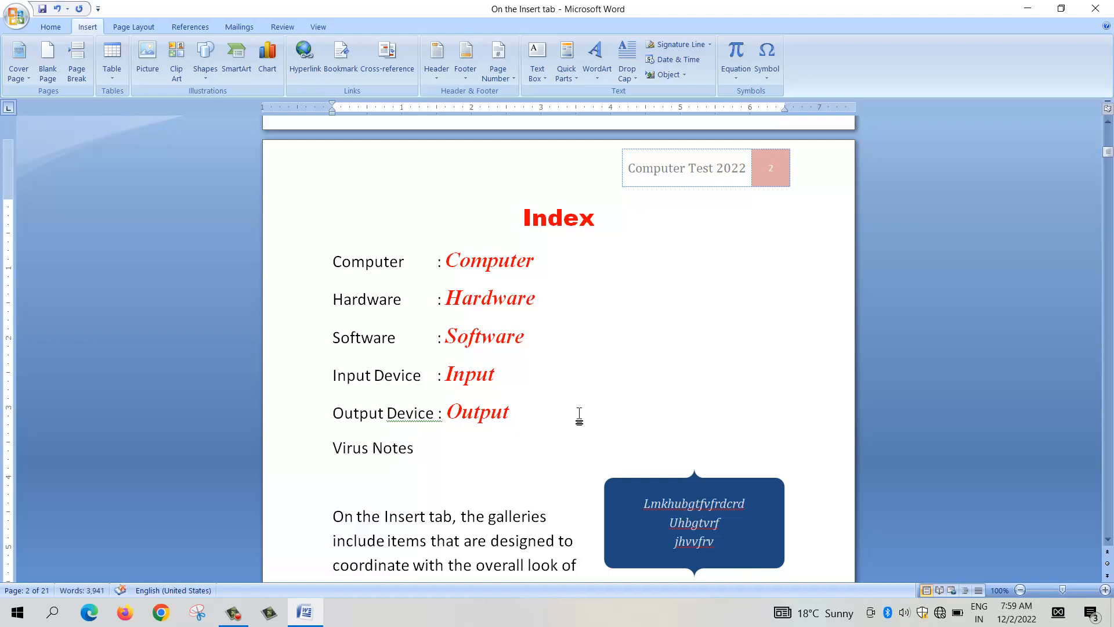
text( :)
Step: Insert a hyperlinked cross-reference to the bookmark text of "Virus" after "Virus Notes :"
click(395, 63)
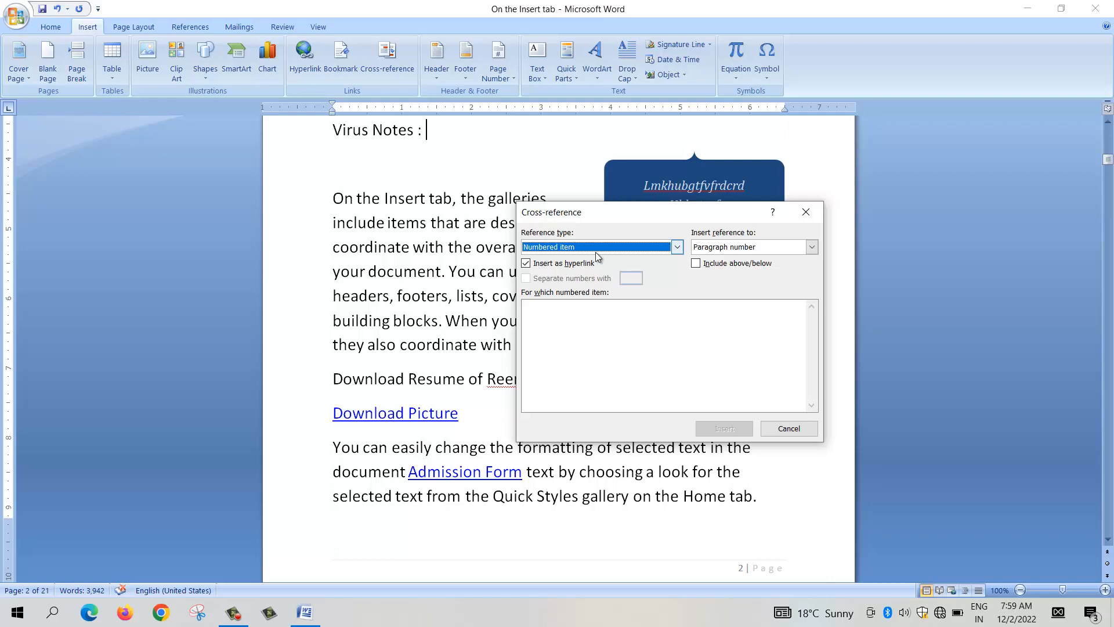
click(678, 249)
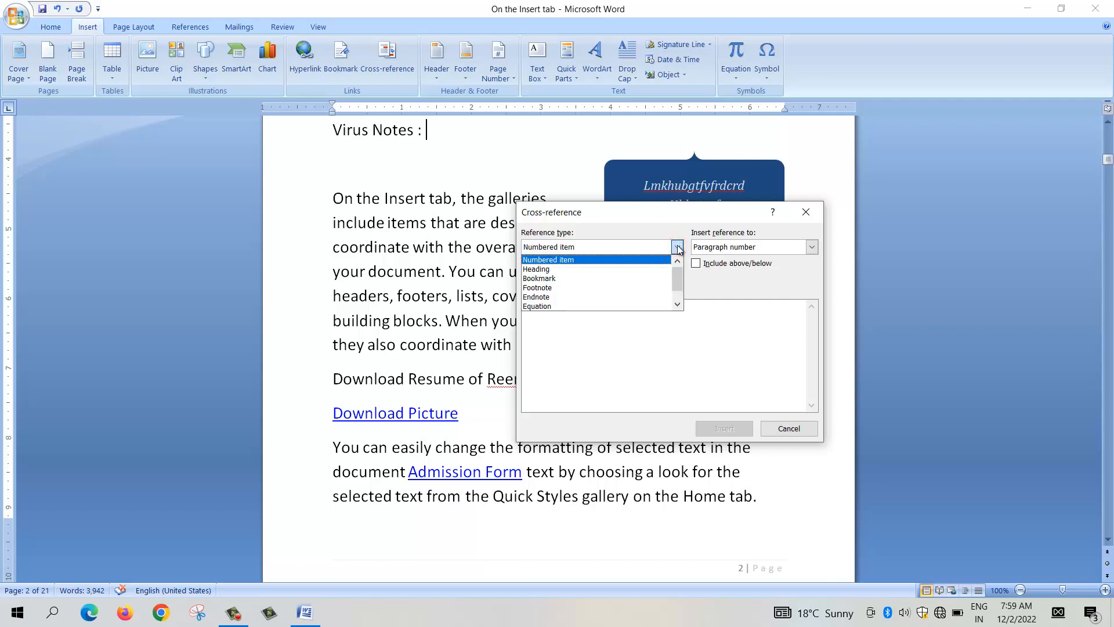
click(551, 280)
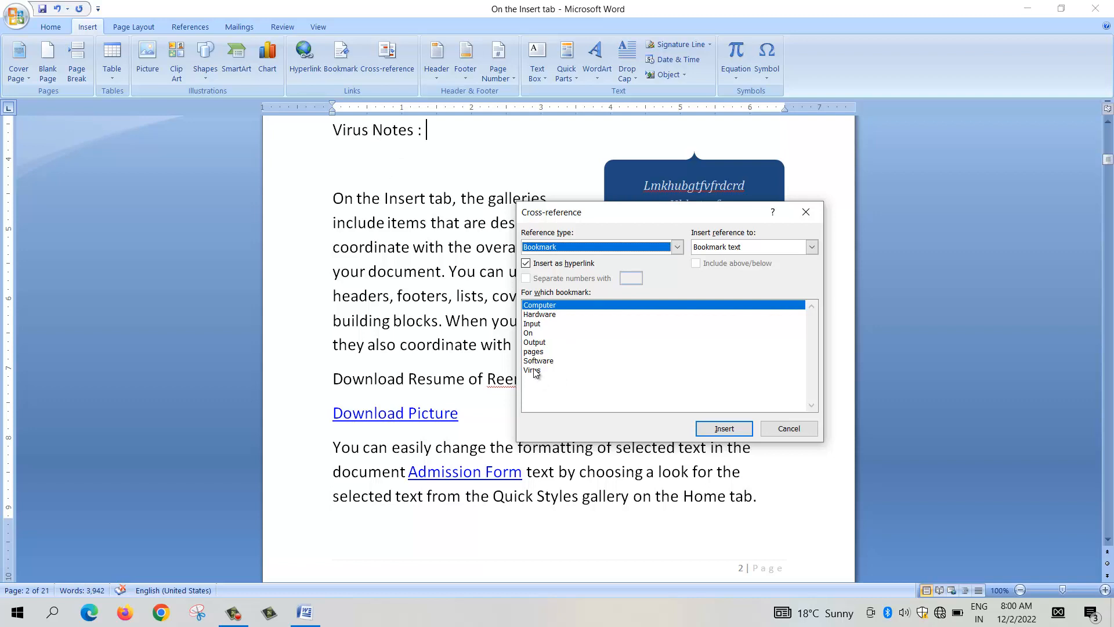
click(533, 371)
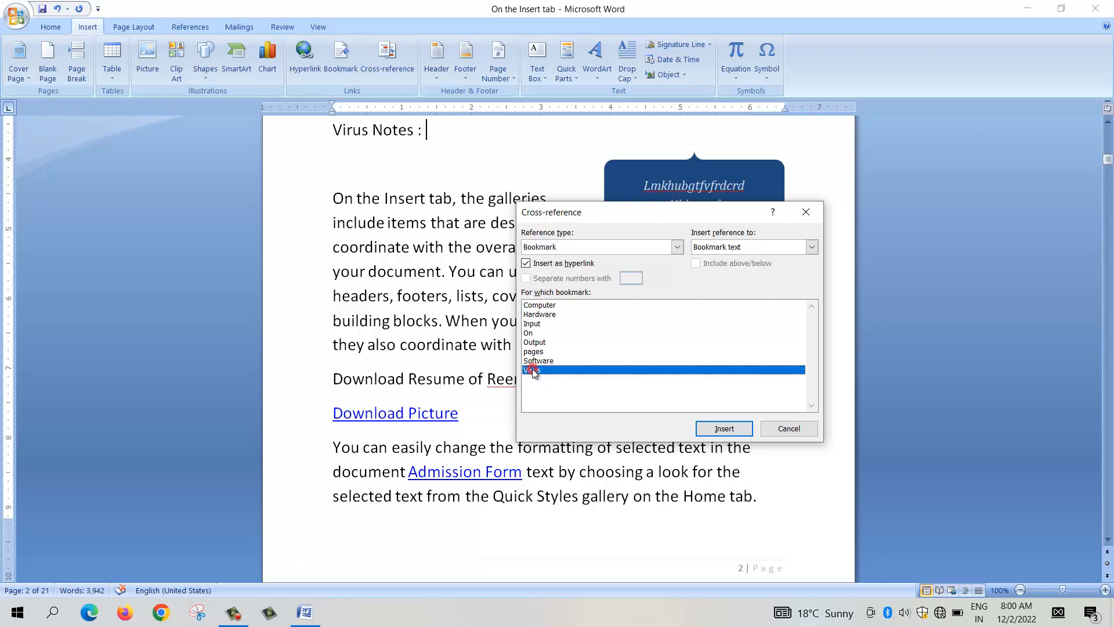
click(720, 430)
click(789, 428)
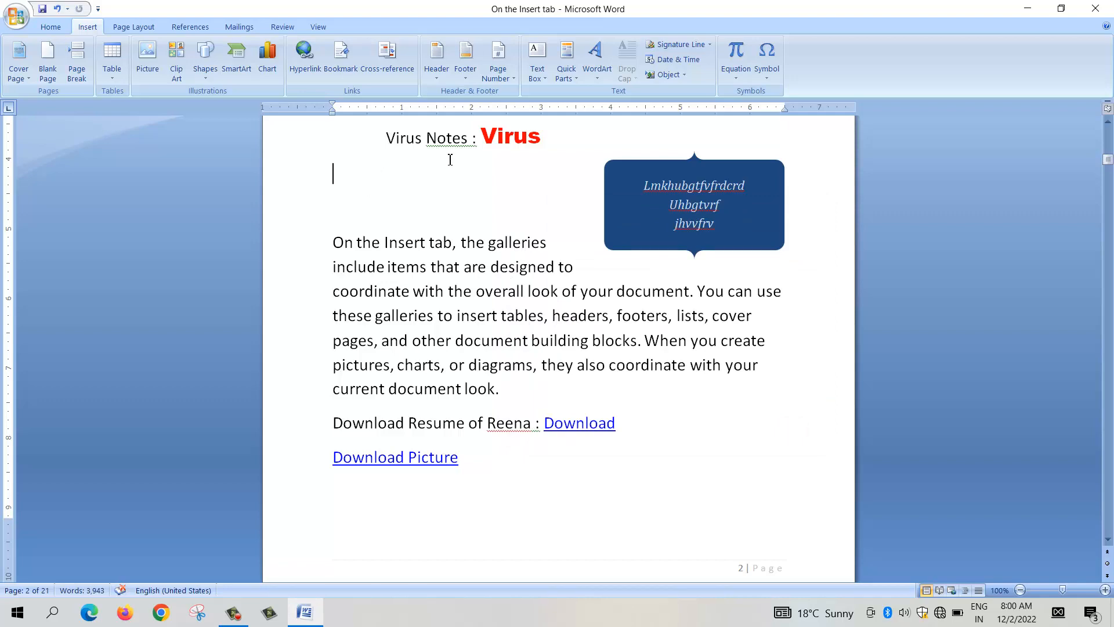
Step: Align the "Virus Notes" line to the left margin with the other index entries
scroll(450, 160, up, 2)
click(386, 241)
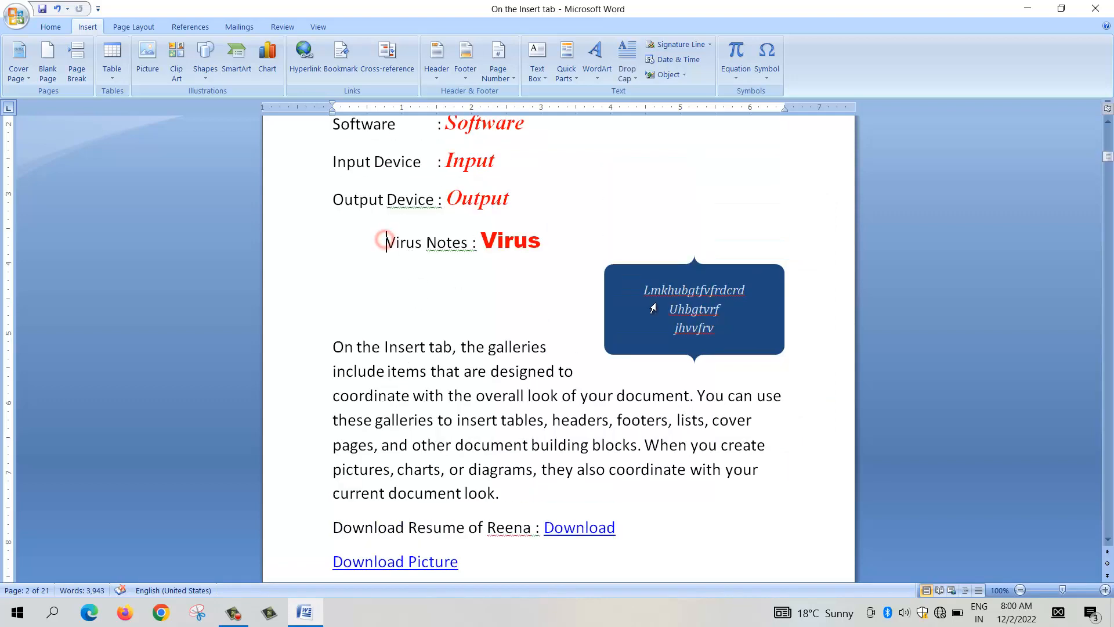
key(BackSpace)
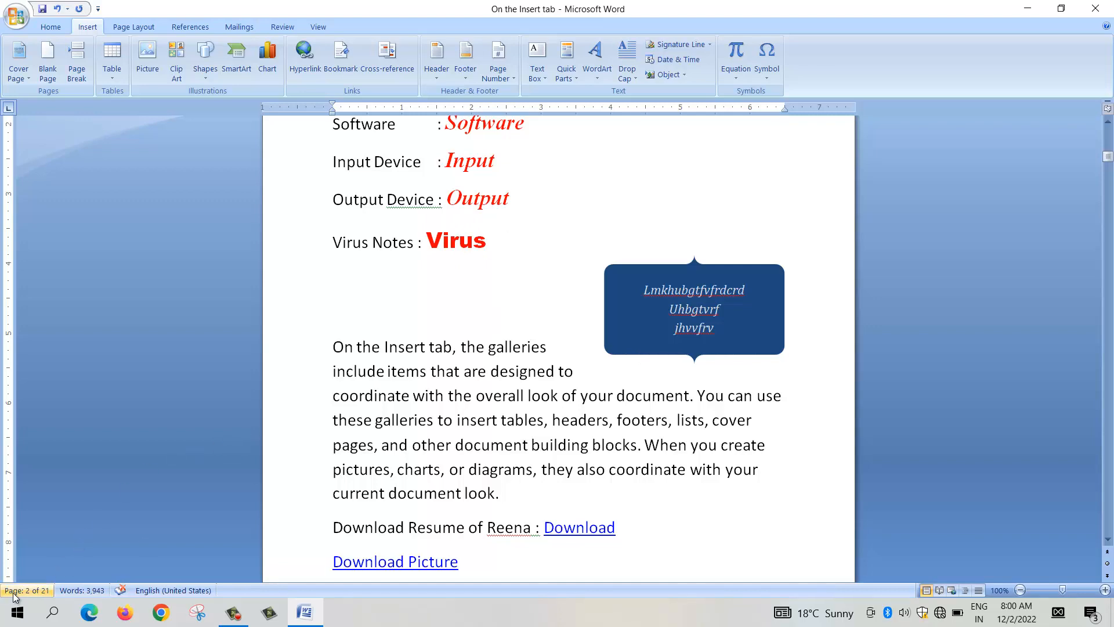
Step: Follow the "Virus" cross-reference link in the index on page 2
scroll(582, 244, up, 10)
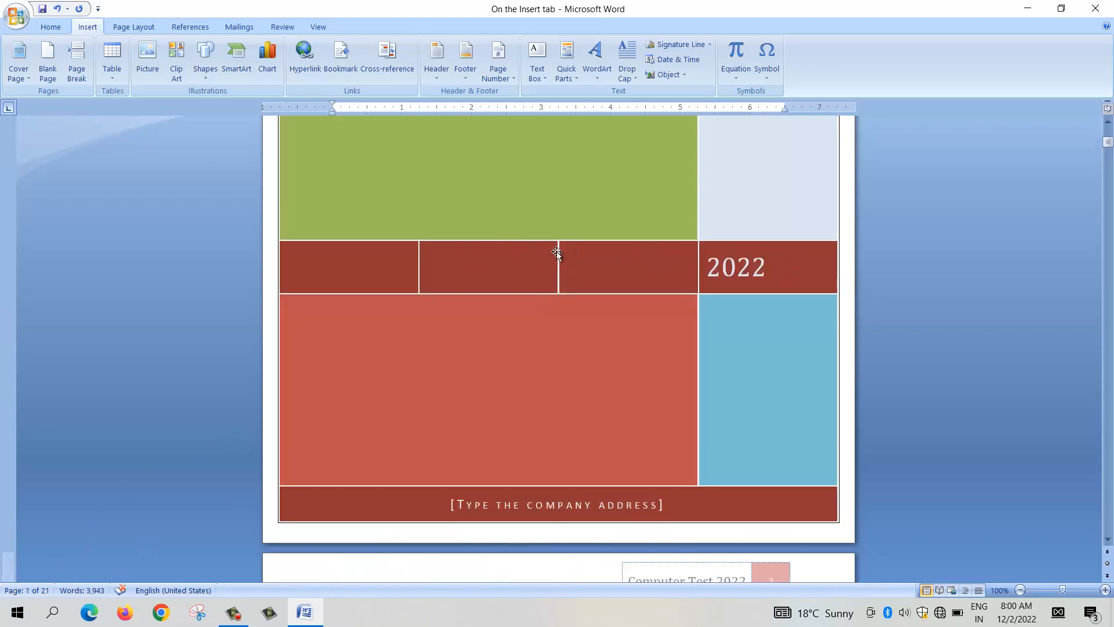
scroll(552, 231, down, 12)
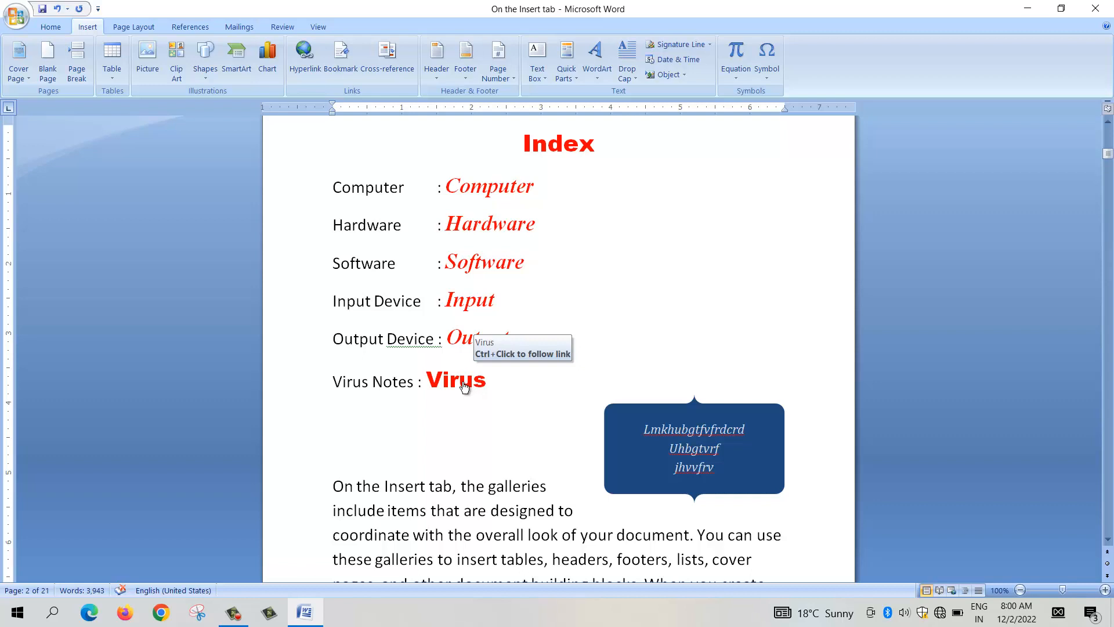
ctrl+click(462, 387)
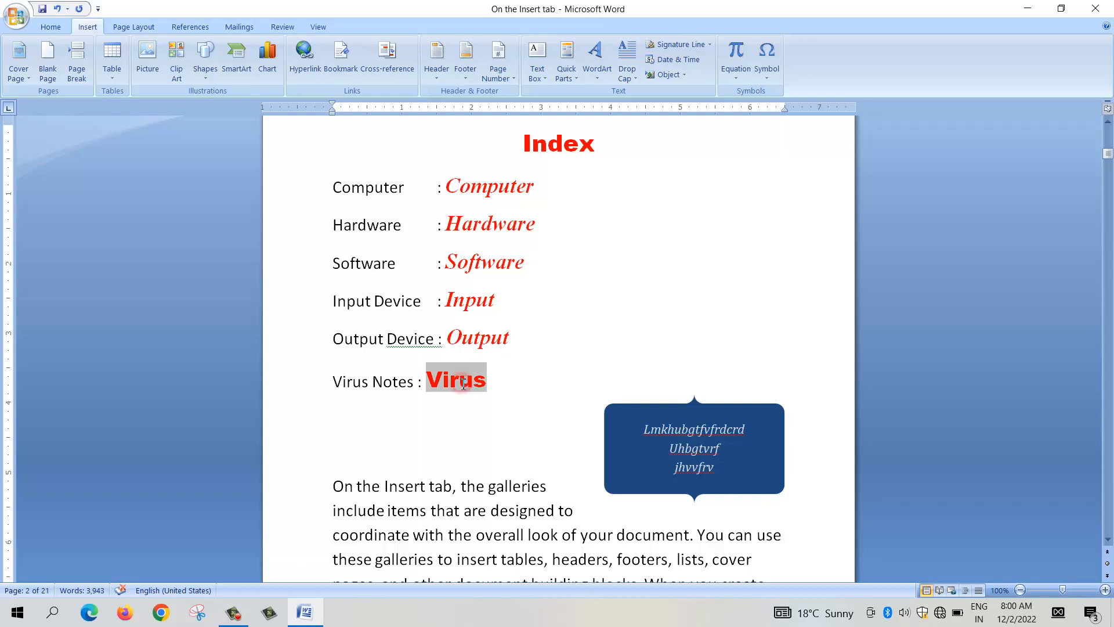